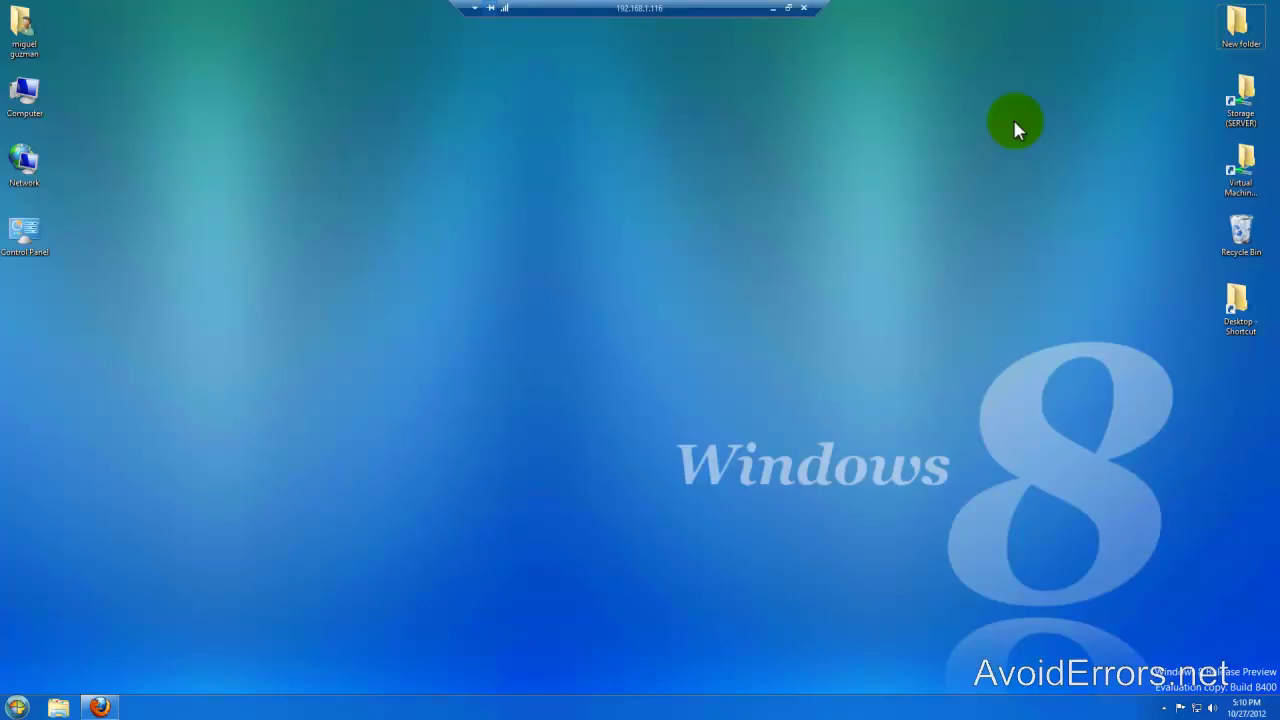
# Search Settings for 'network' and list all matching results.
pyautogui.press('super+w')
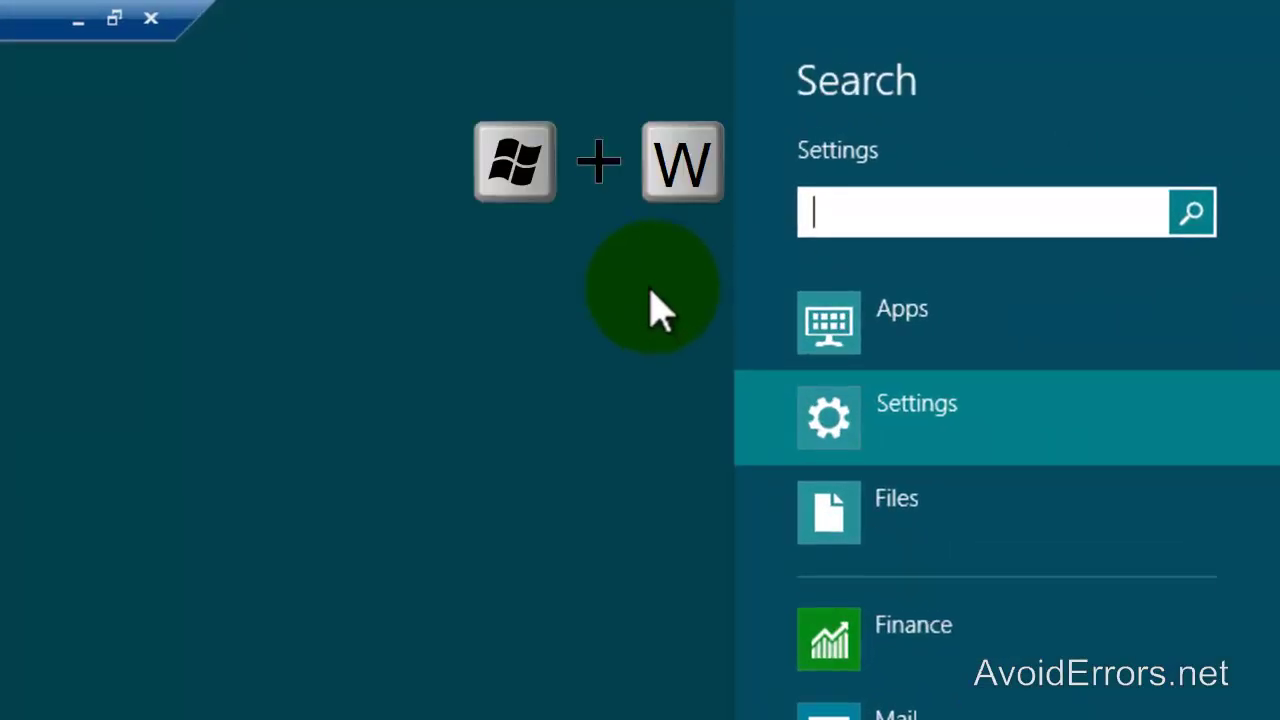
pyautogui.write('network')
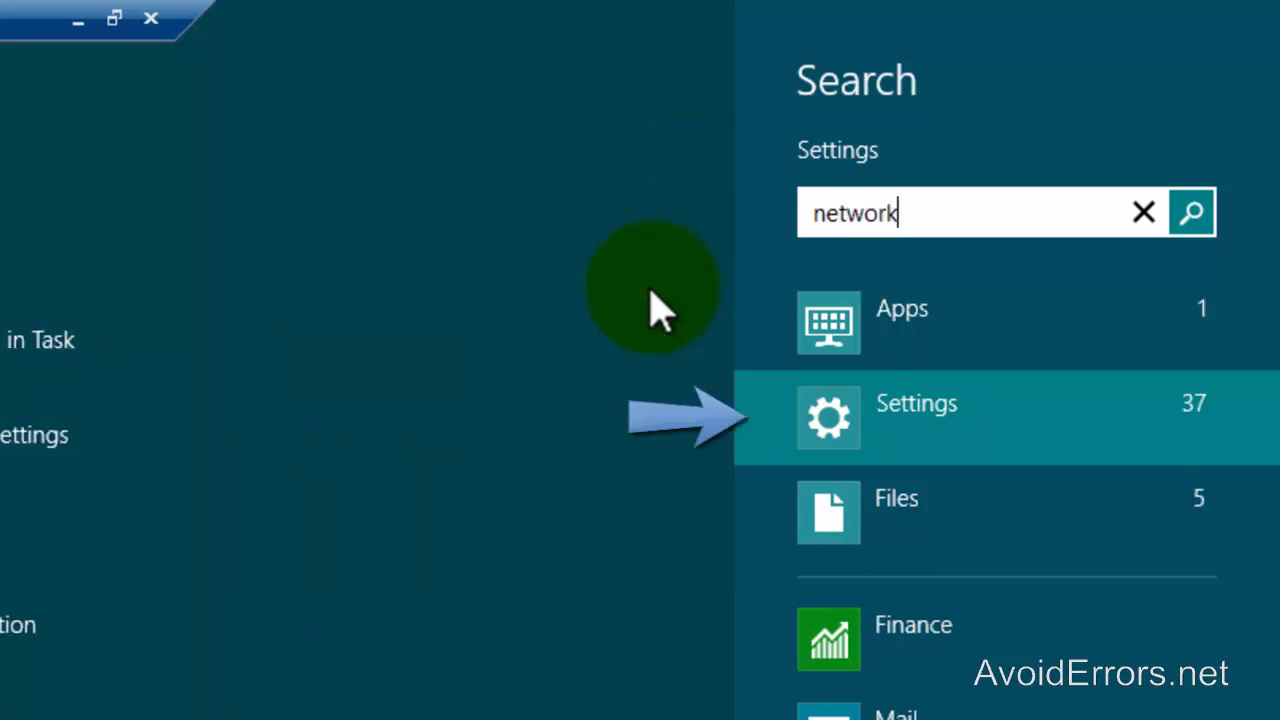
pyautogui.click(650, 310)
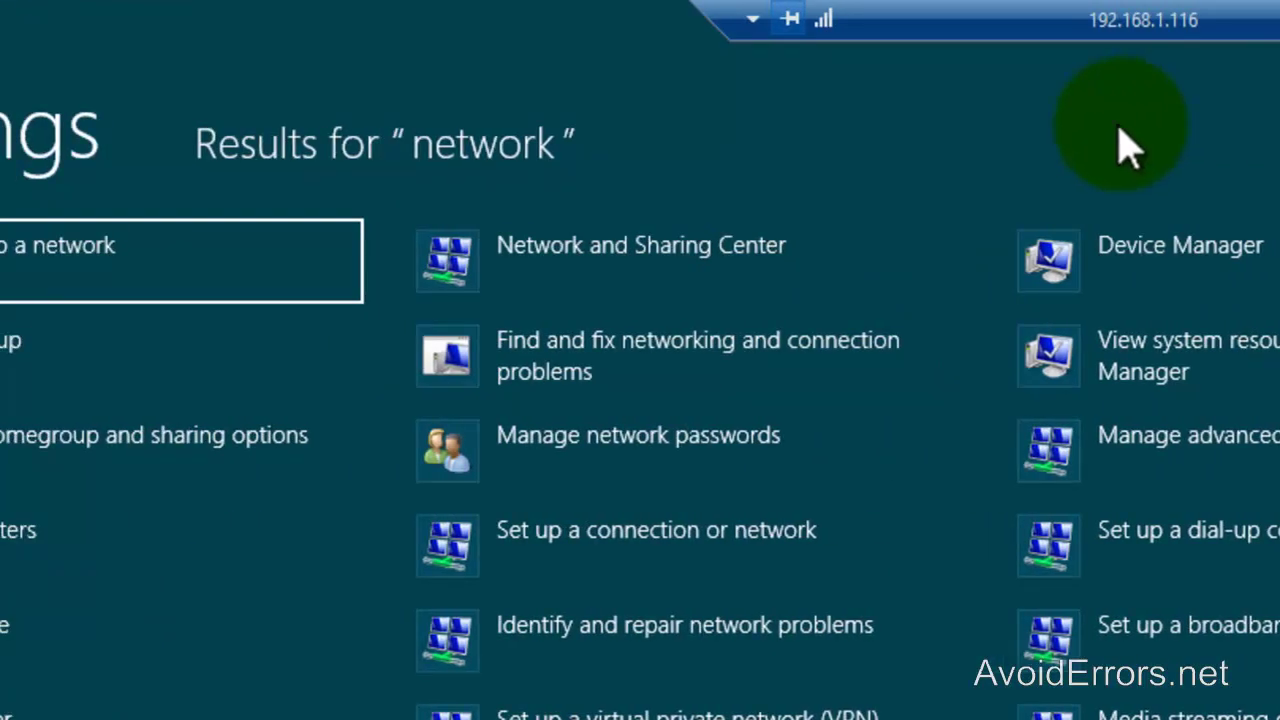
# Open Network Connections from Network and Sharing Center and show its menu bar.
pyautogui.click(625, 290)
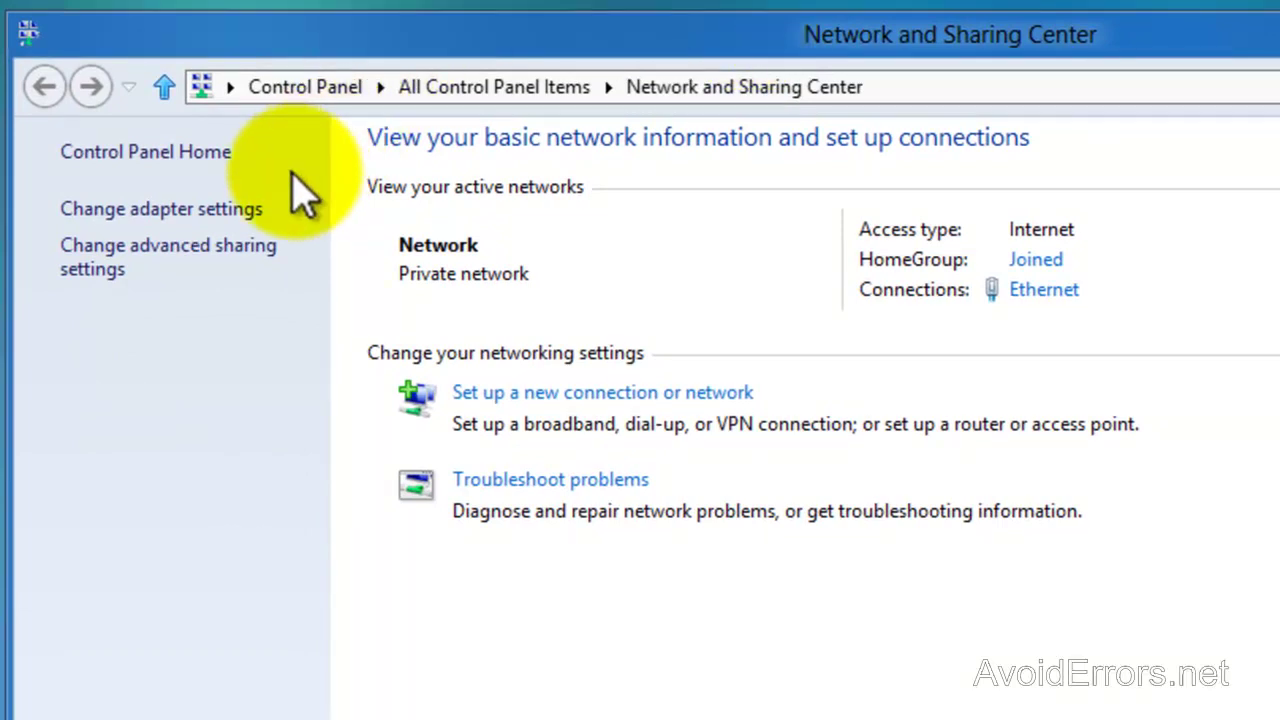
pyautogui.click(260, 220)
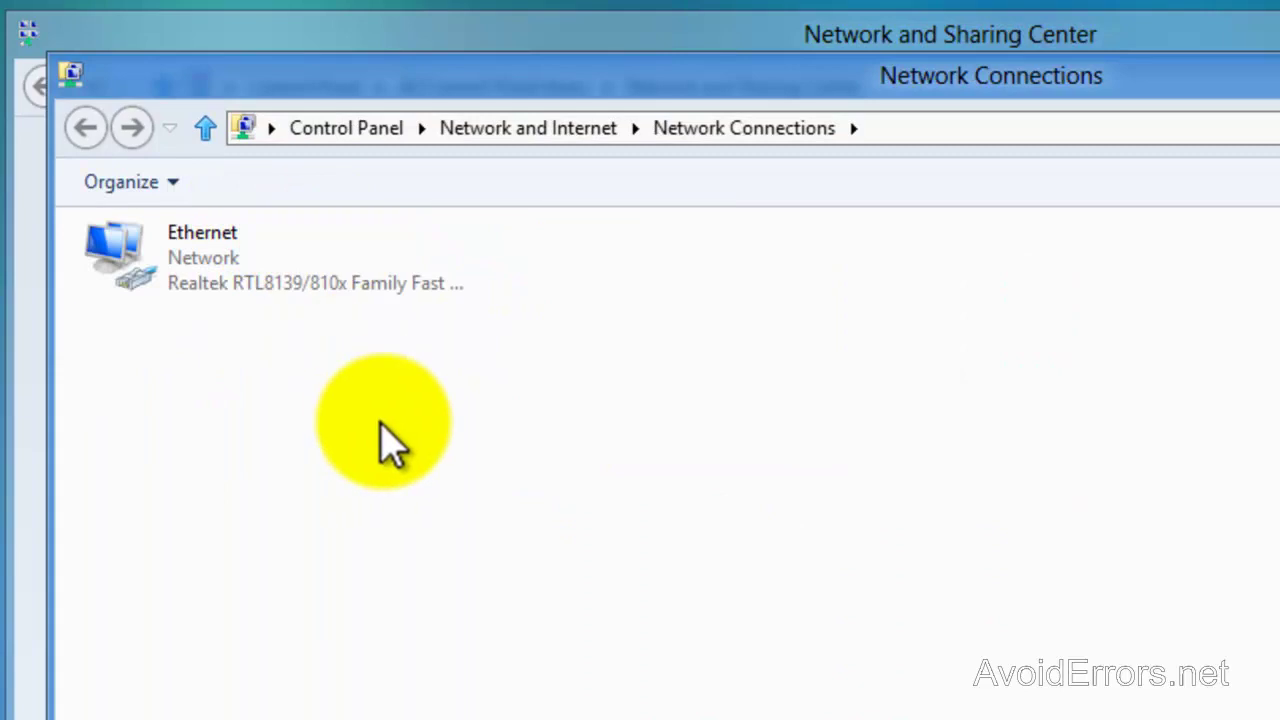
pyautogui.press('alt')
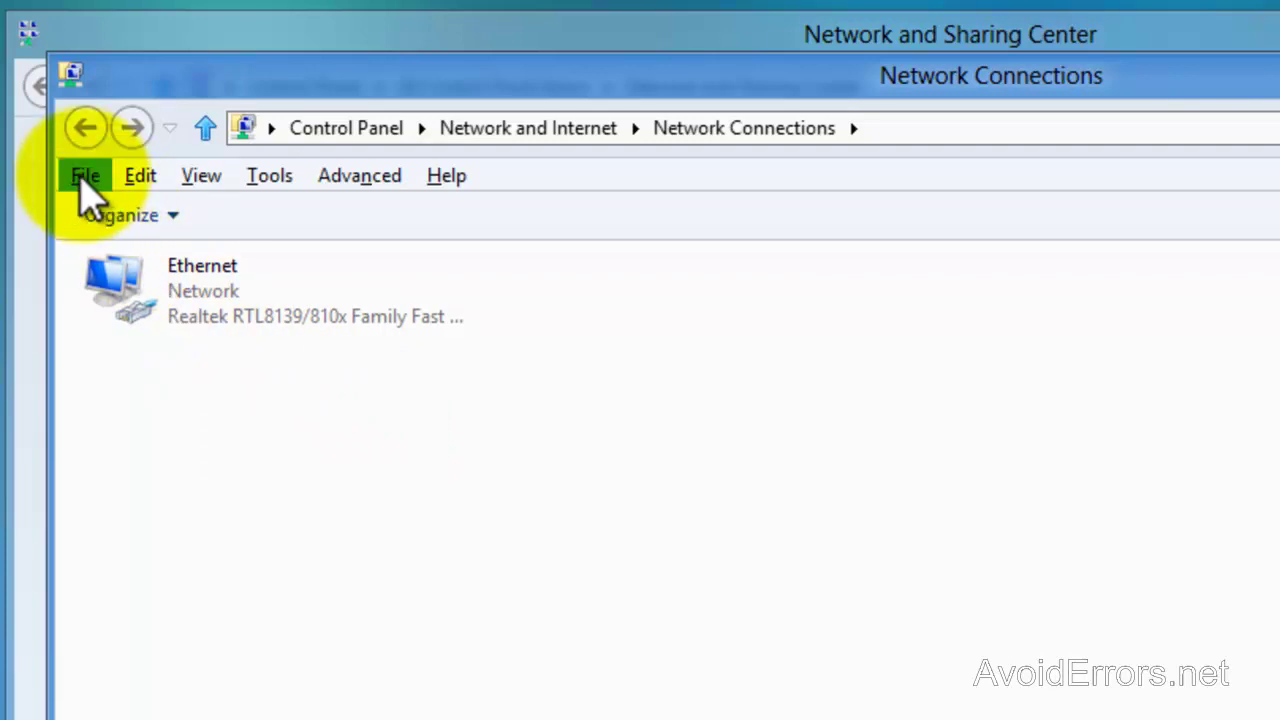
# Add a new incoming connection for the user's account through the Internet and allow access.
pyautogui.click(84, 178)
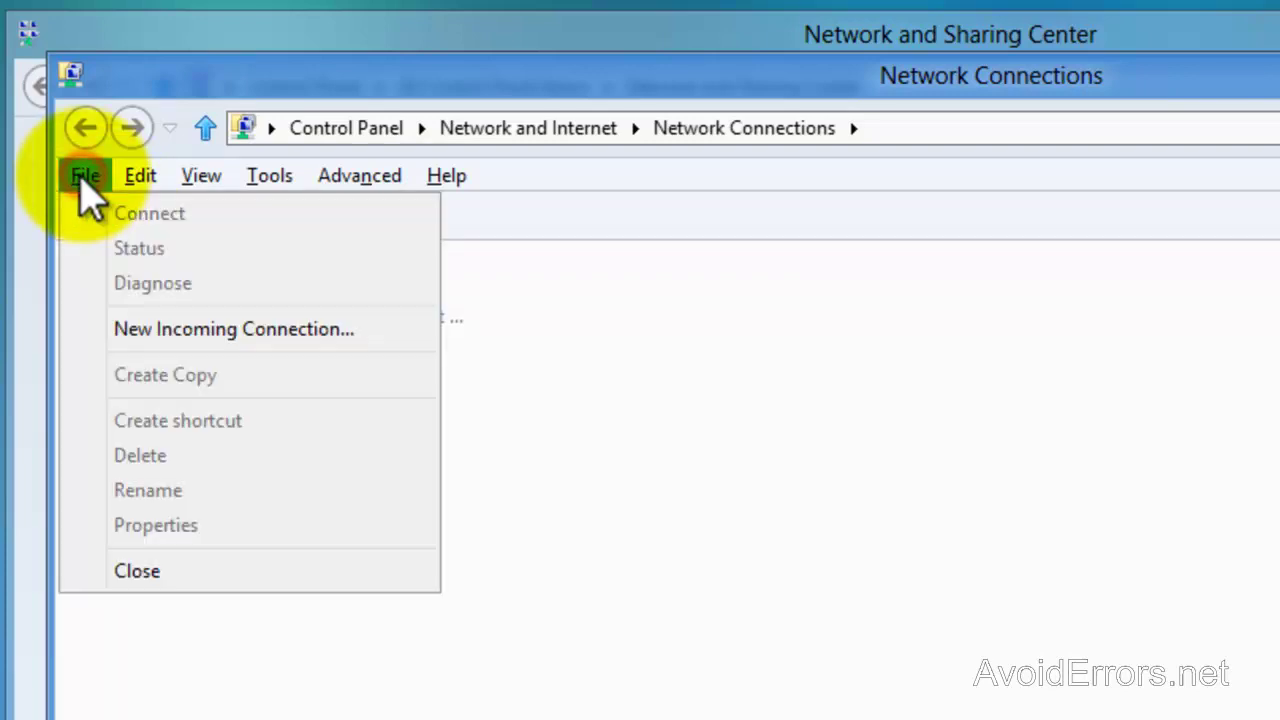
pyautogui.click(76, 340)
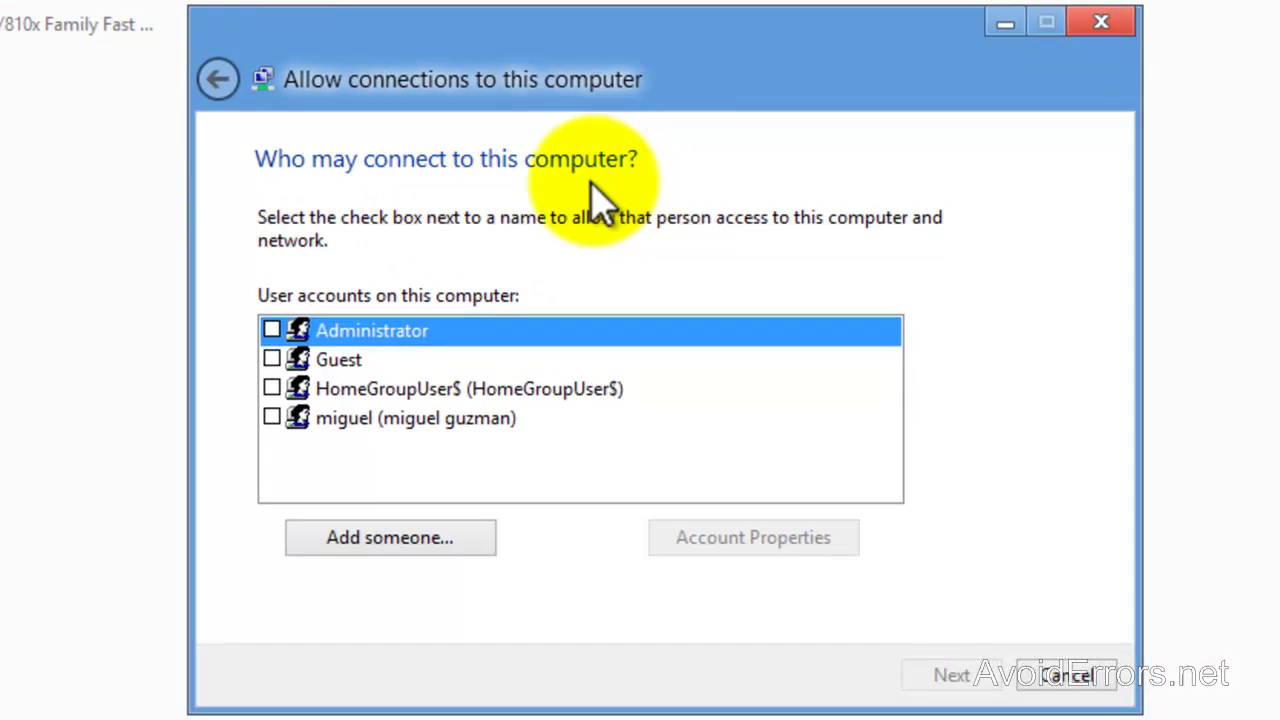
pyautogui.click(271, 418)
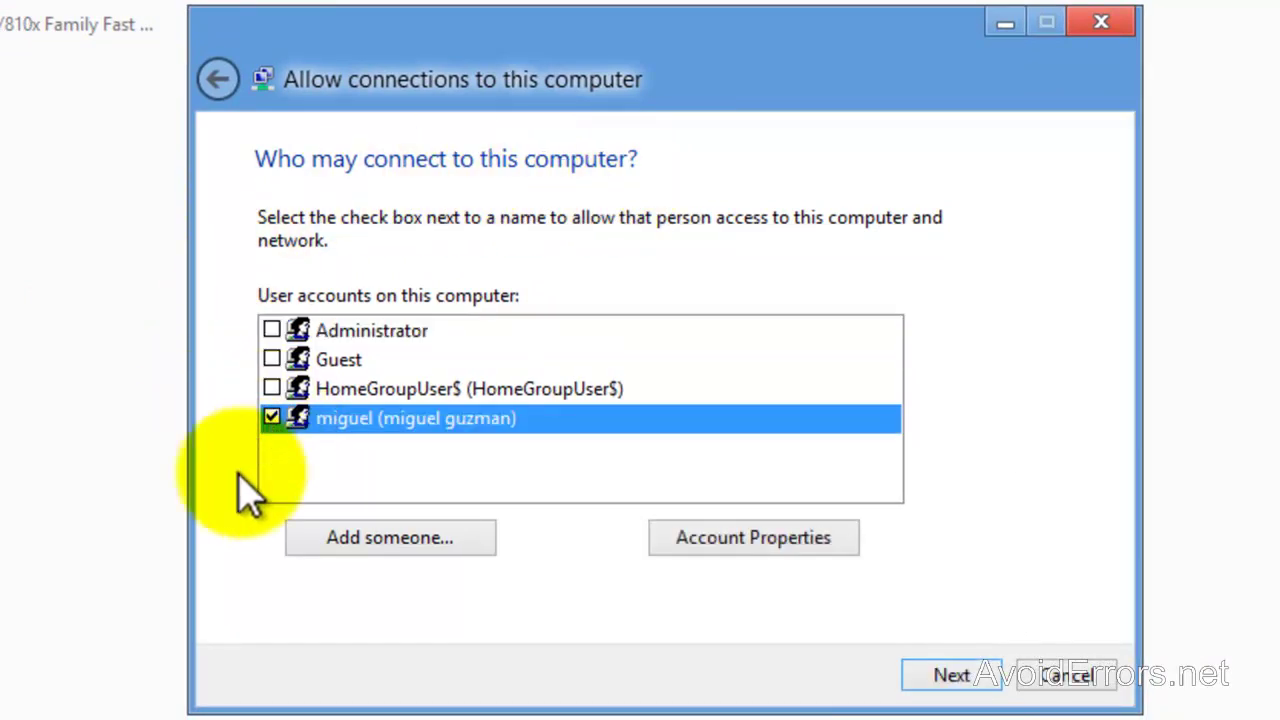
pyautogui.click(928, 674)
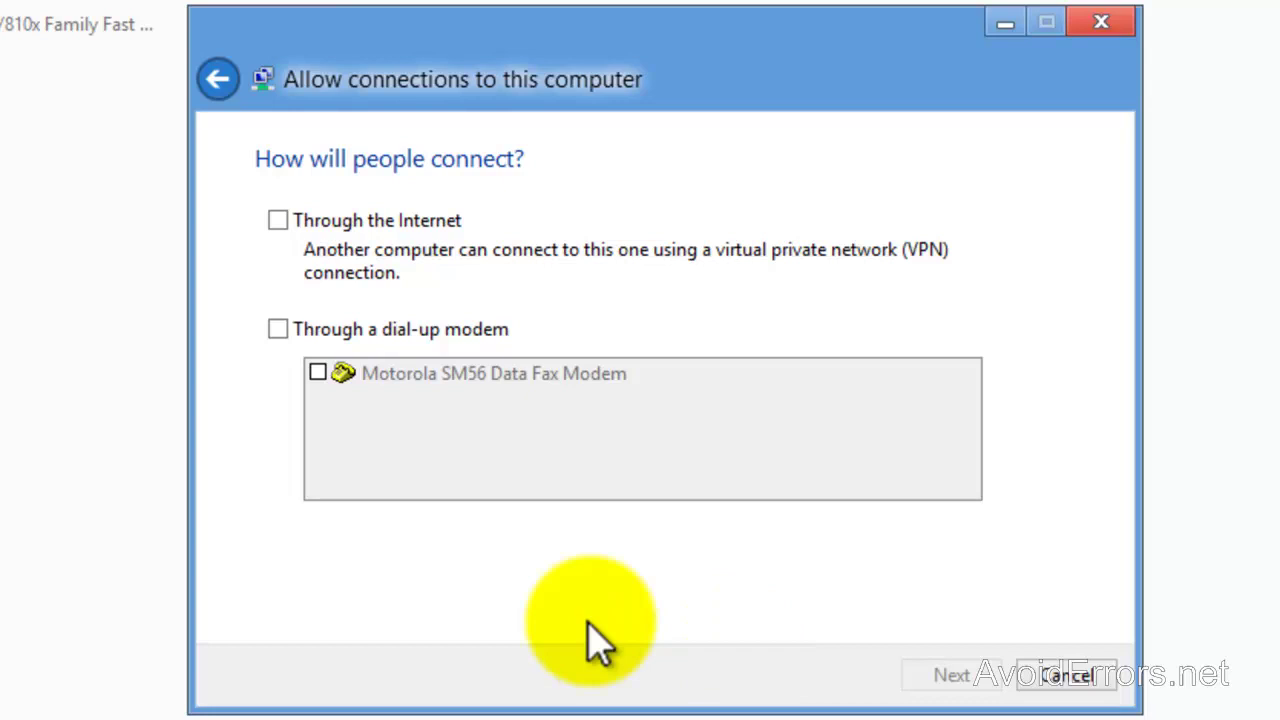
pyautogui.click(280, 222)
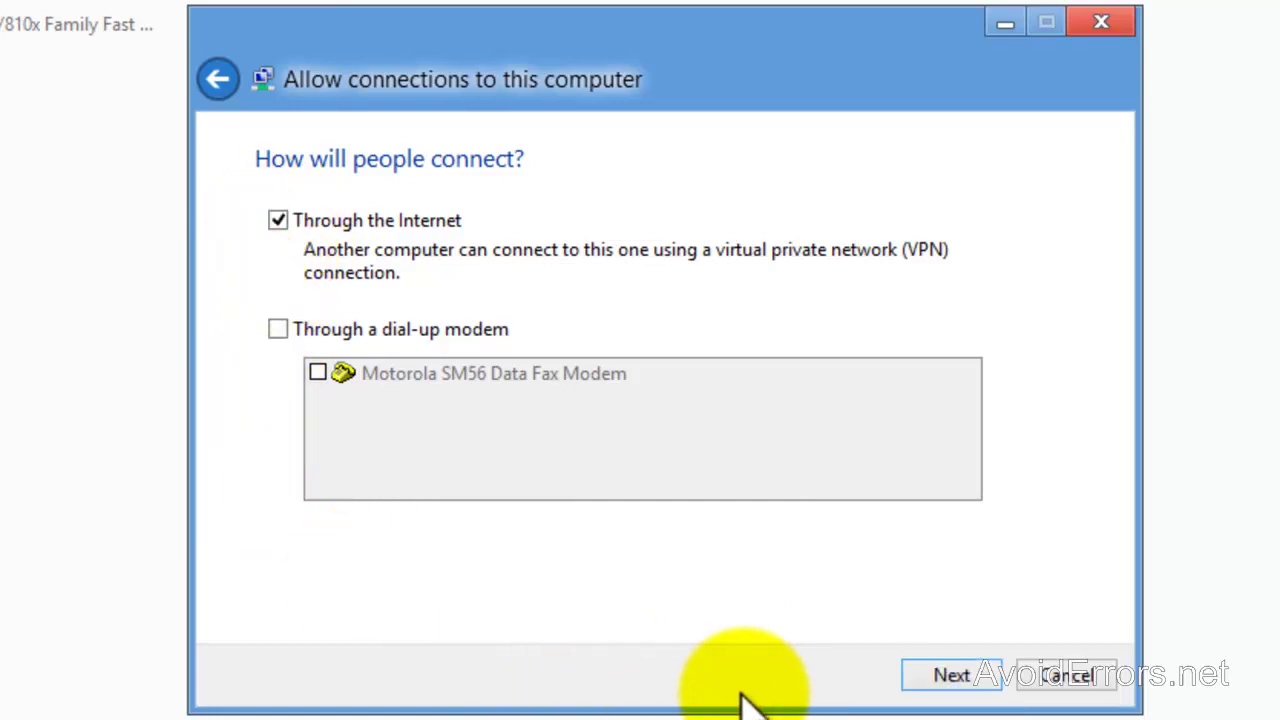
pyautogui.click(950, 676)
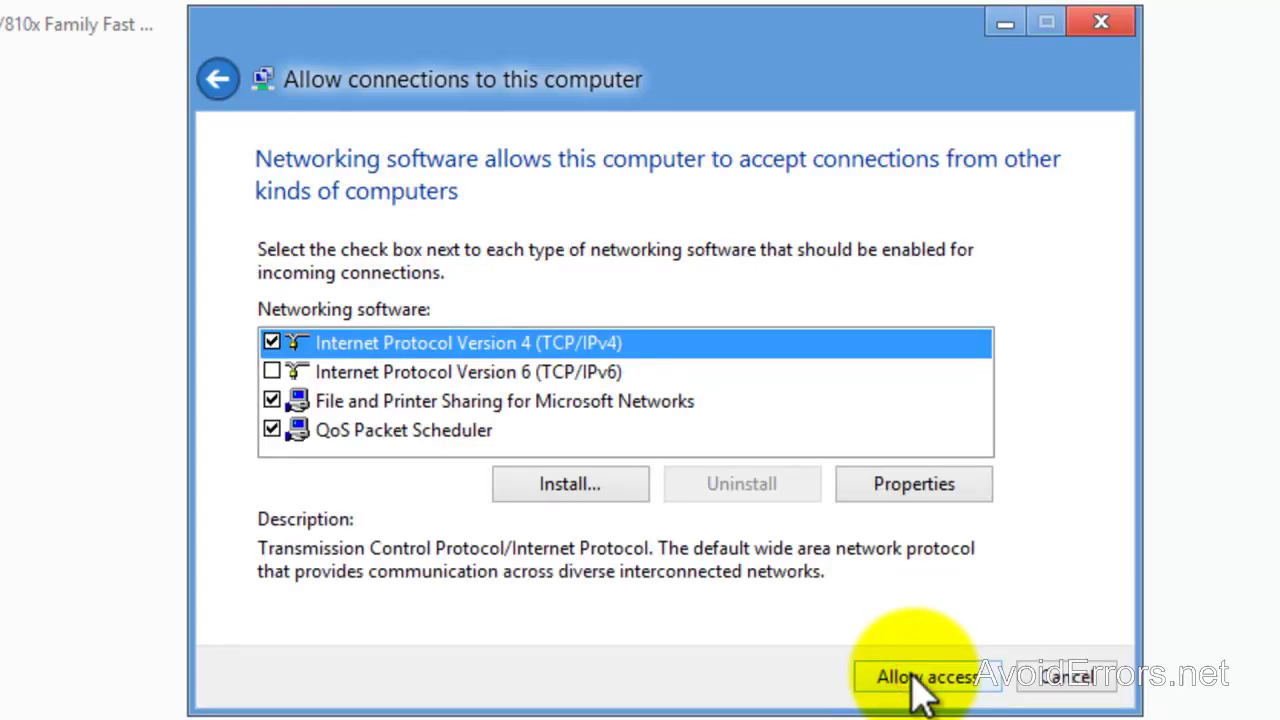
pyautogui.click(912, 676)
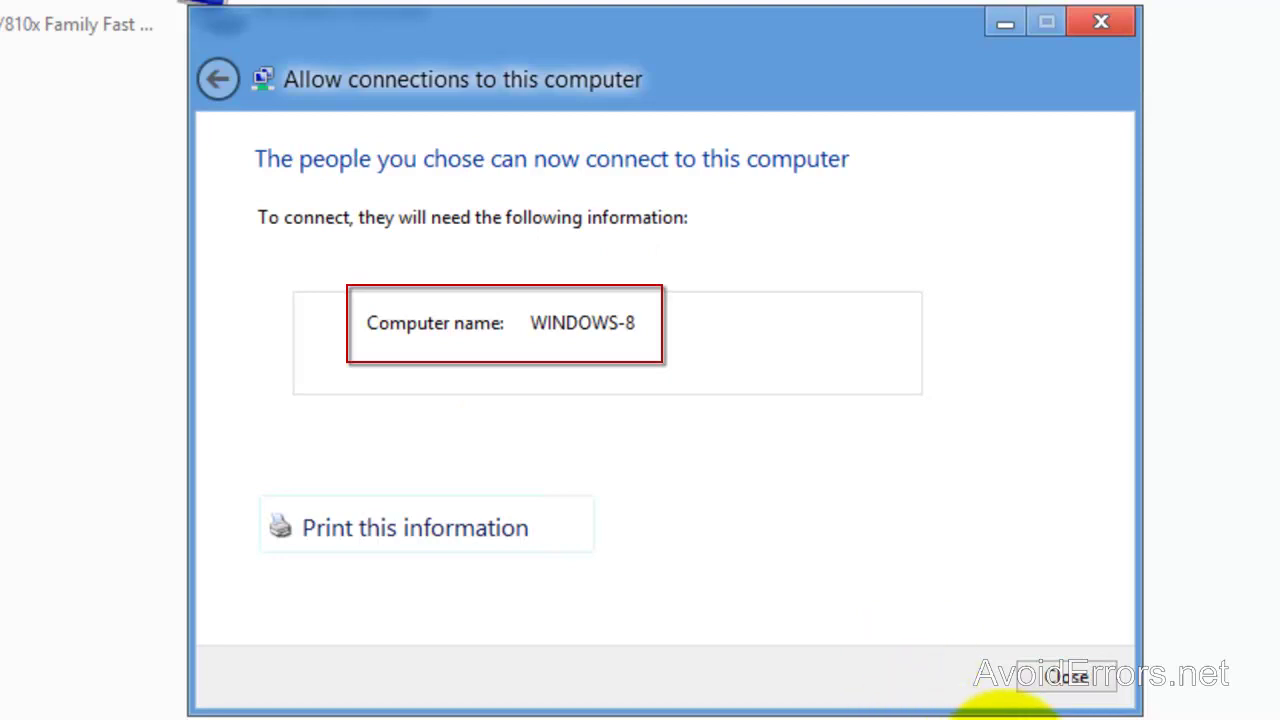
pyautogui.click(1036, 690)
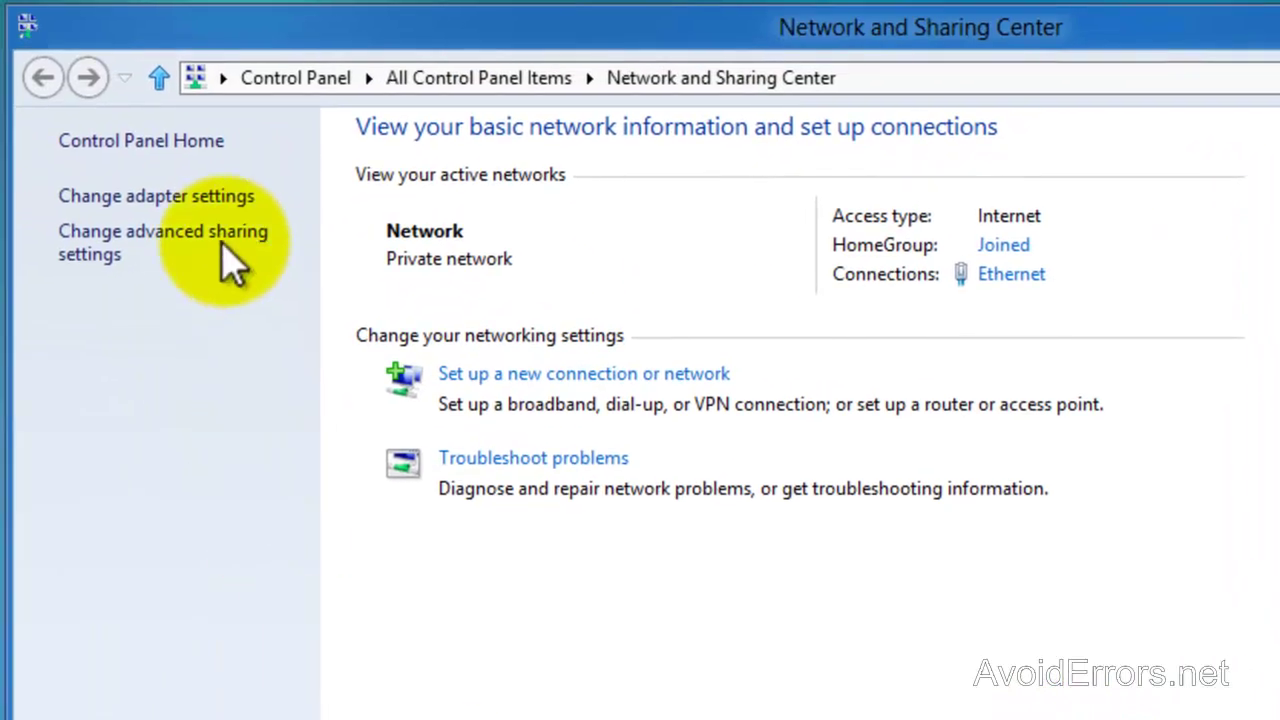
# Check that Incoming Connections is listed among the adapters, then launch cmd from Run.
pyautogui.click(215, 200)
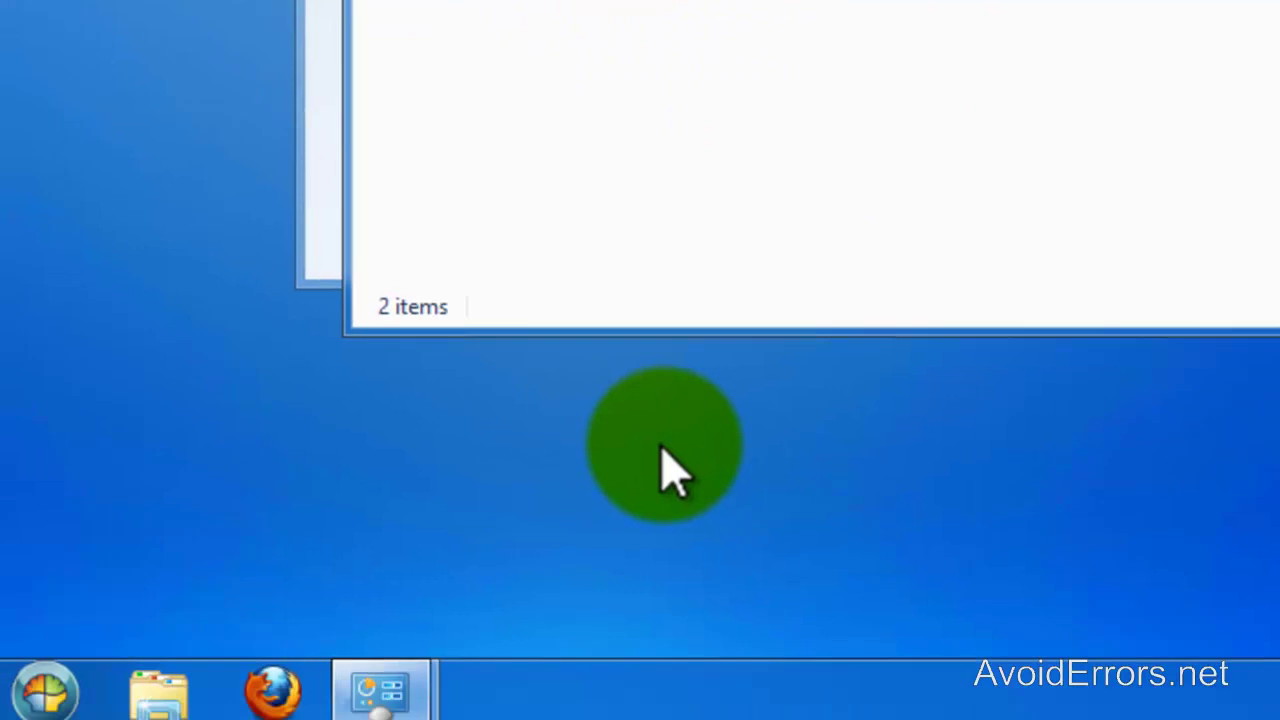
pyautogui.press('super+r')
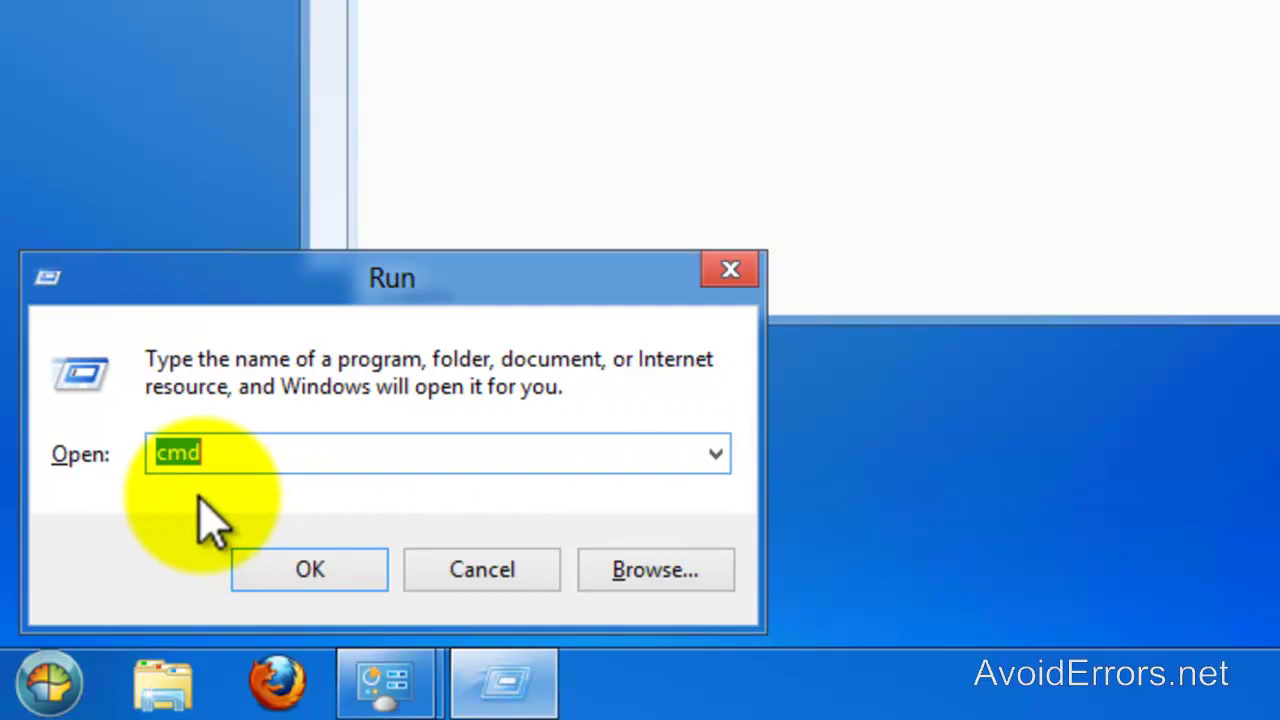
pyautogui.click(257, 567)
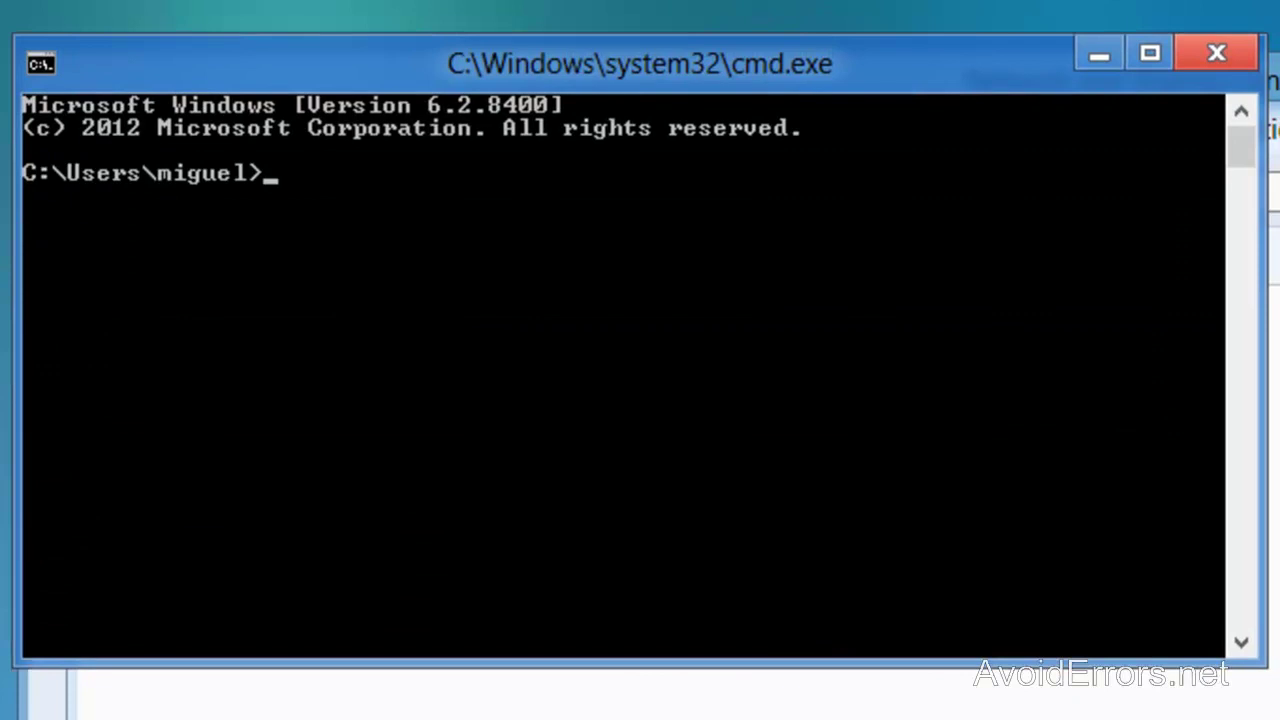
# Run ipconfig to read the IPv4 address 192.168.1.116, then close Command Prompt.
pyautogui.write('ipconfig')
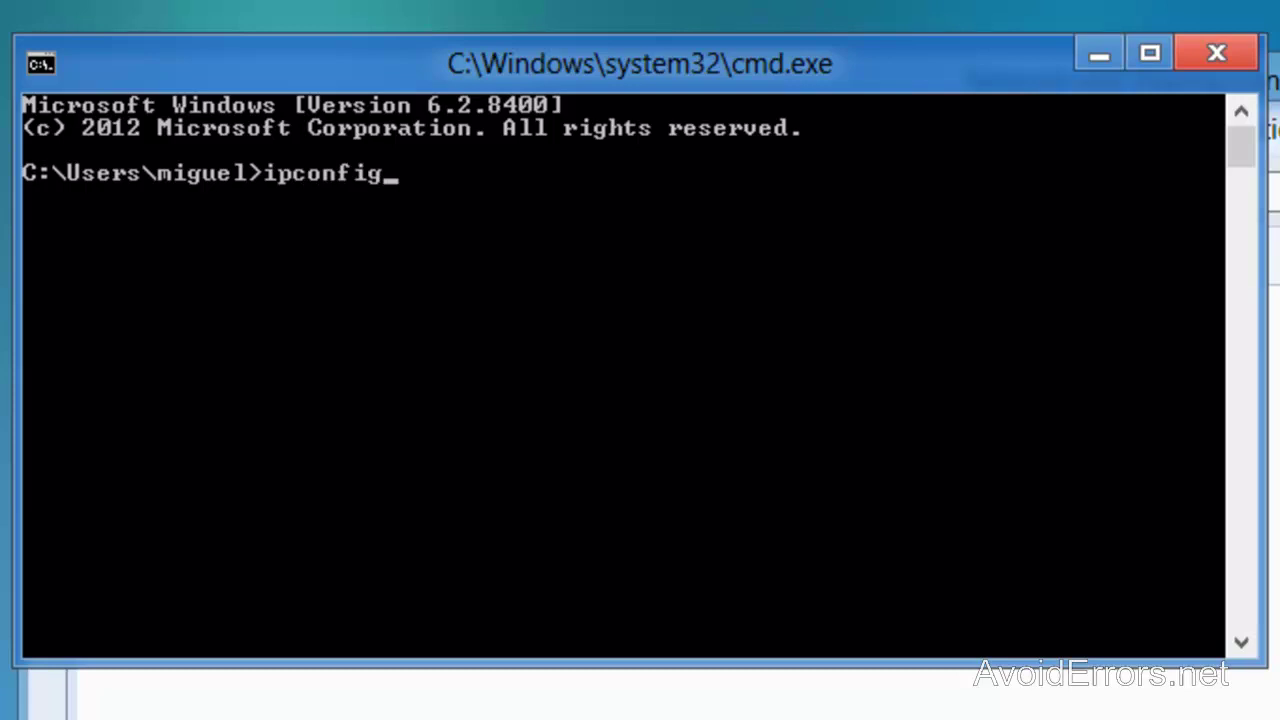
pyautogui.press('Return')
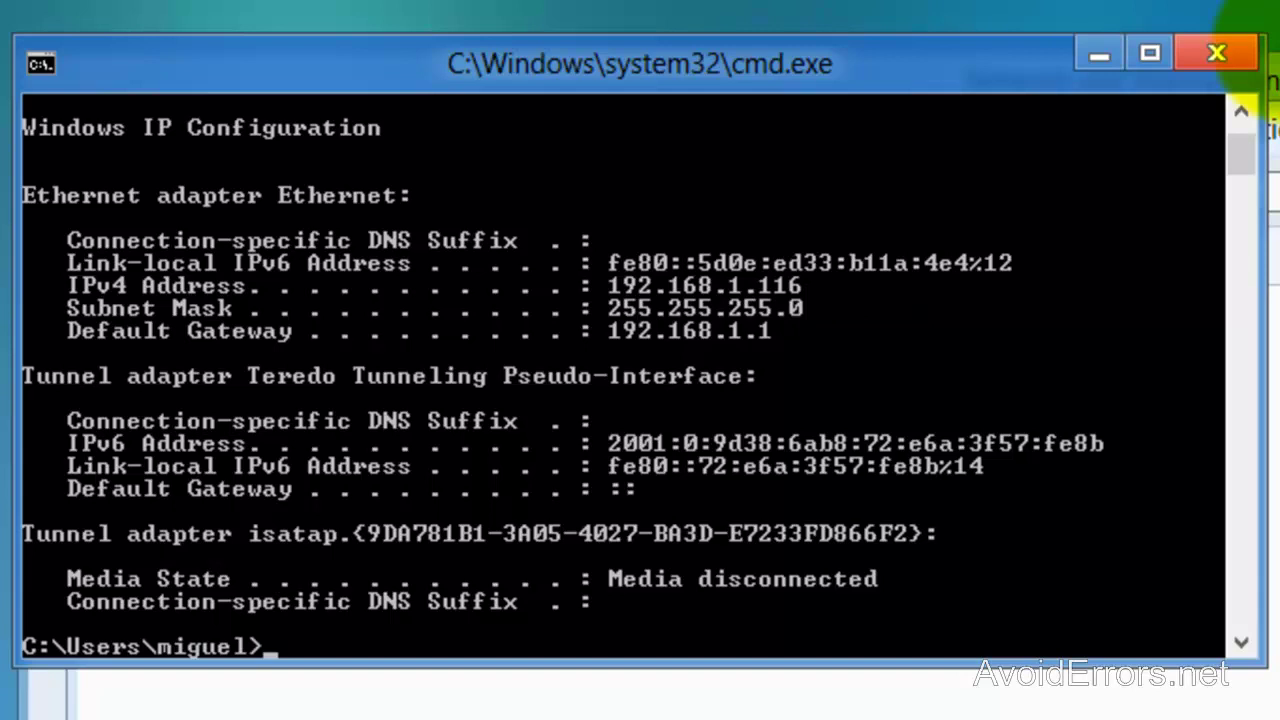
pyautogui.click(1238, 52)
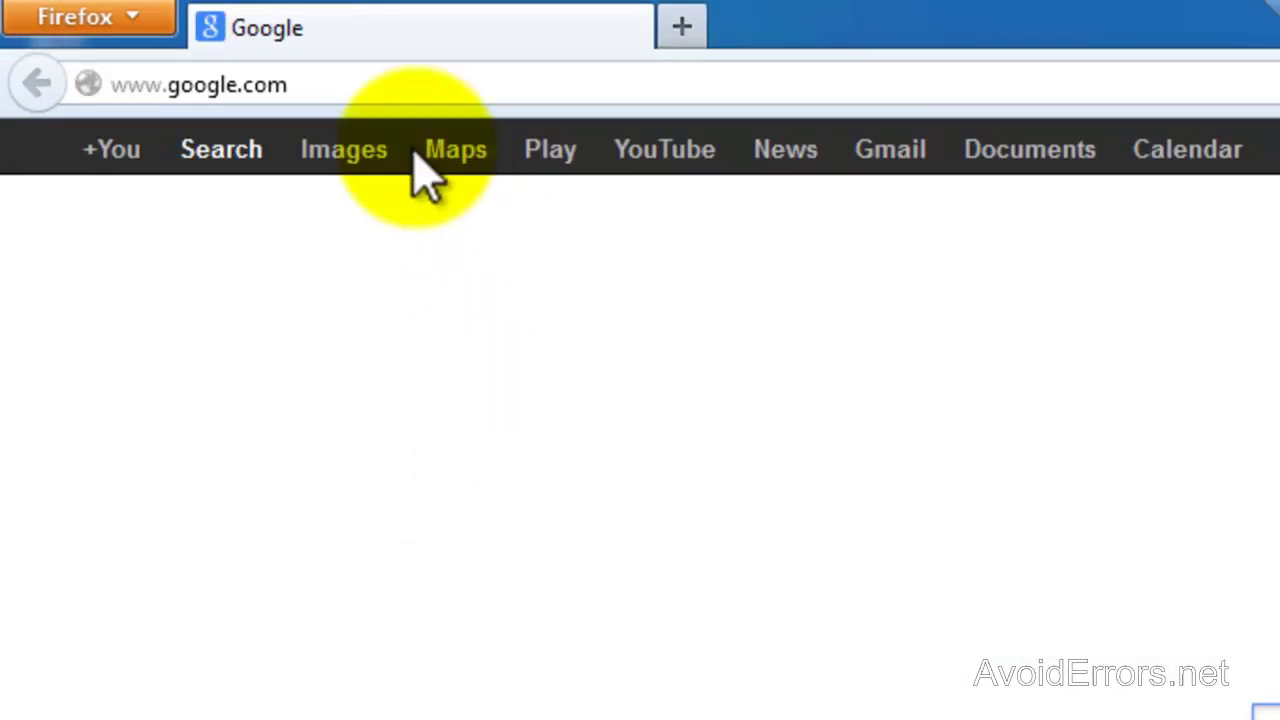
# Load the router's admin page at 192.168.1.1 in Firefox.
pyautogui.click(337, 78)
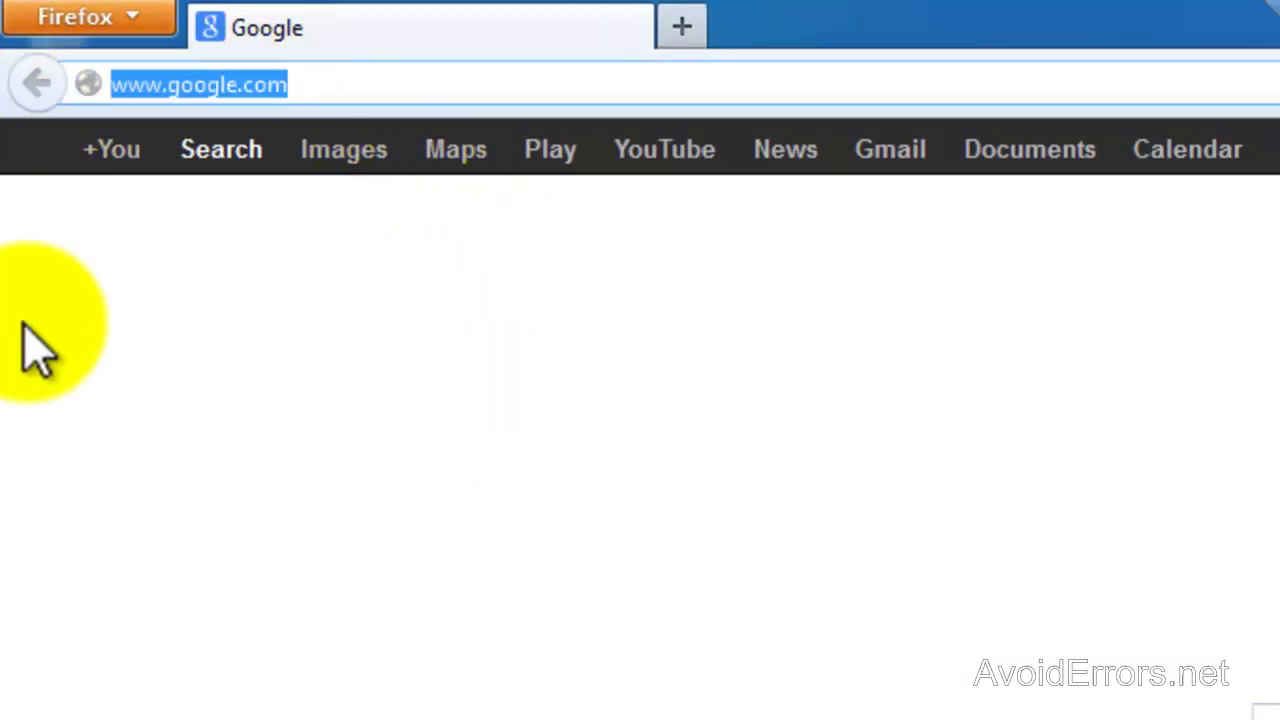
pyautogui.write('192.168.1.1/')
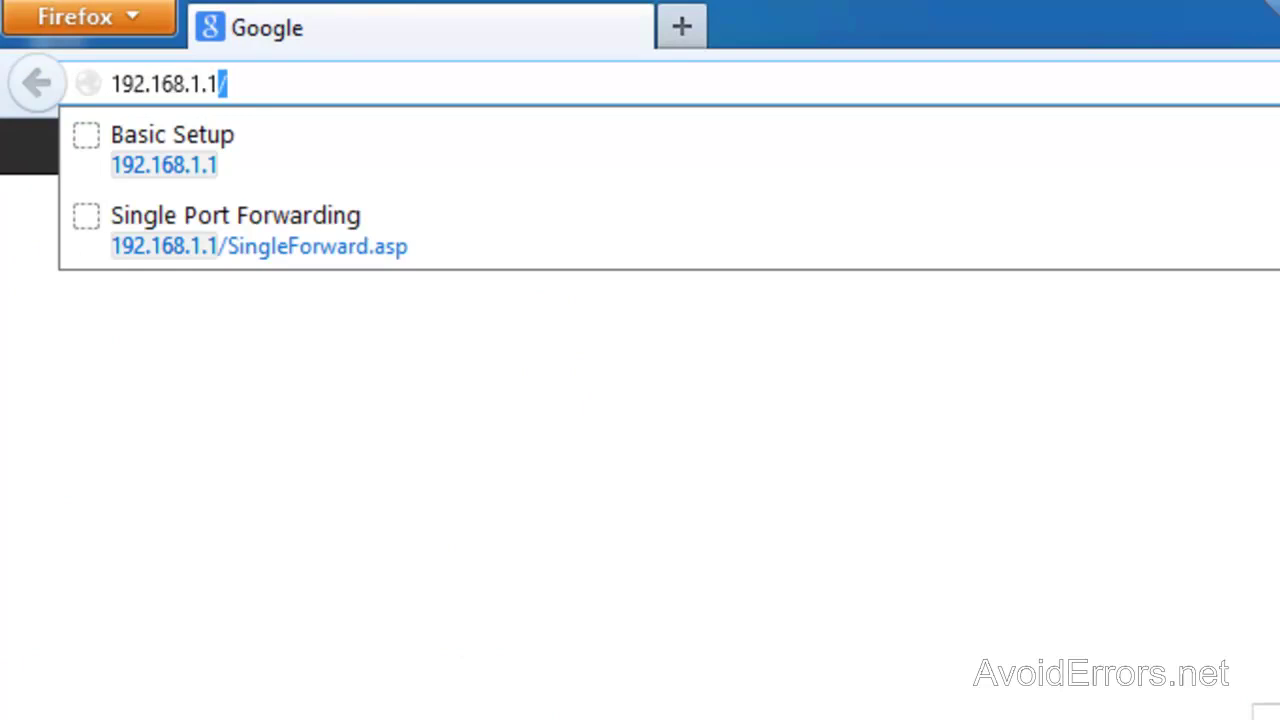
pyautogui.press('Return')
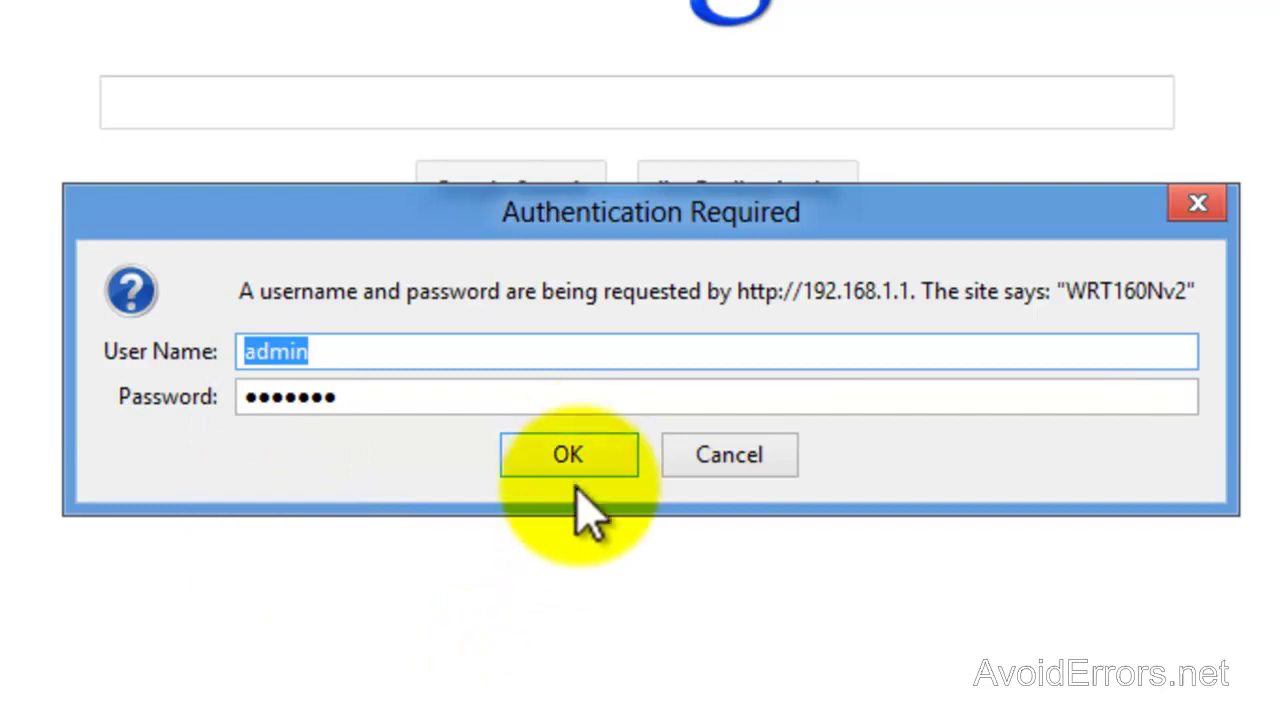
# Log in to the router and save enabled PPTP port 1723 forwarding to 192.168.1.116.
pyautogui.click(570, 456)
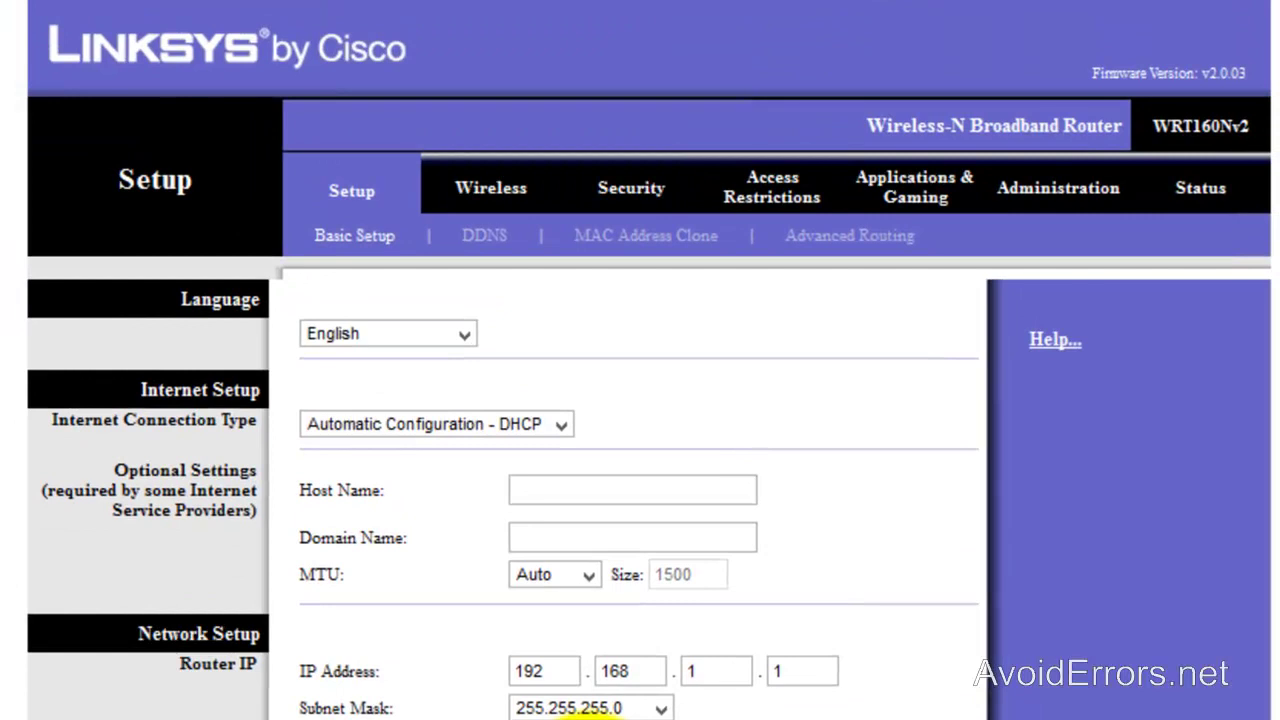
pyautogui.click(932, 202)
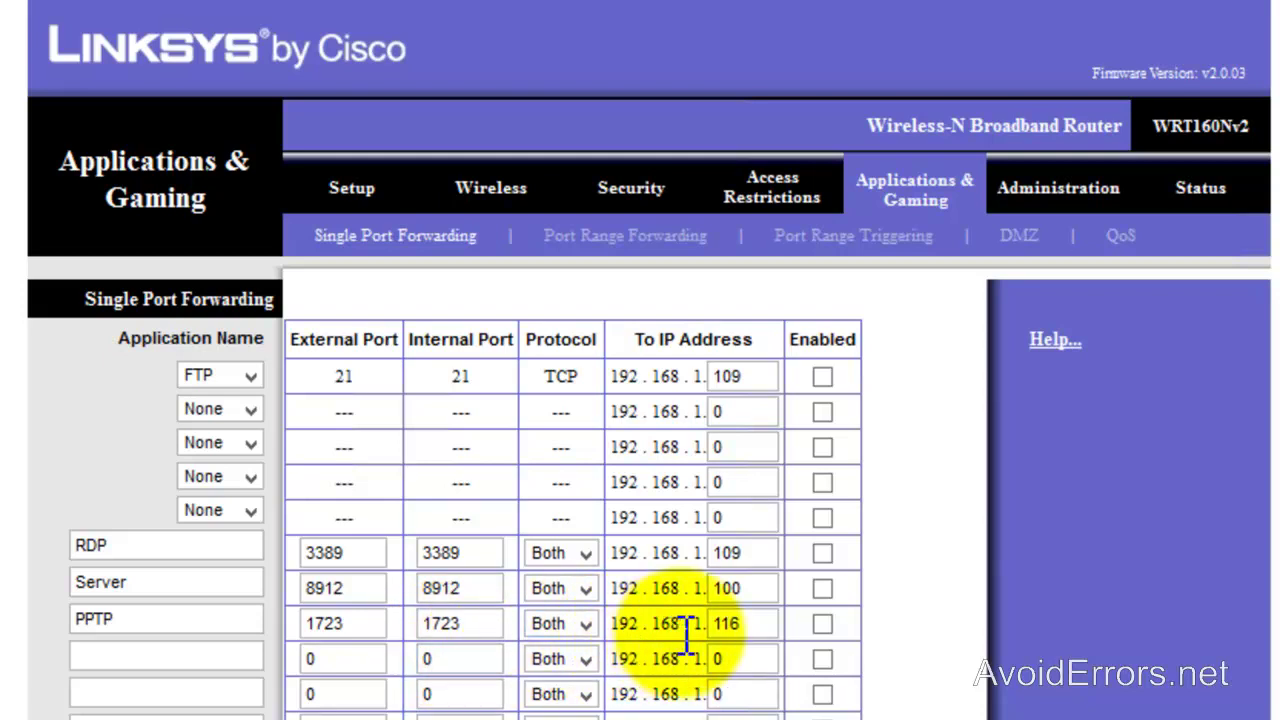
pyautogui.doubleClick(740, 624)
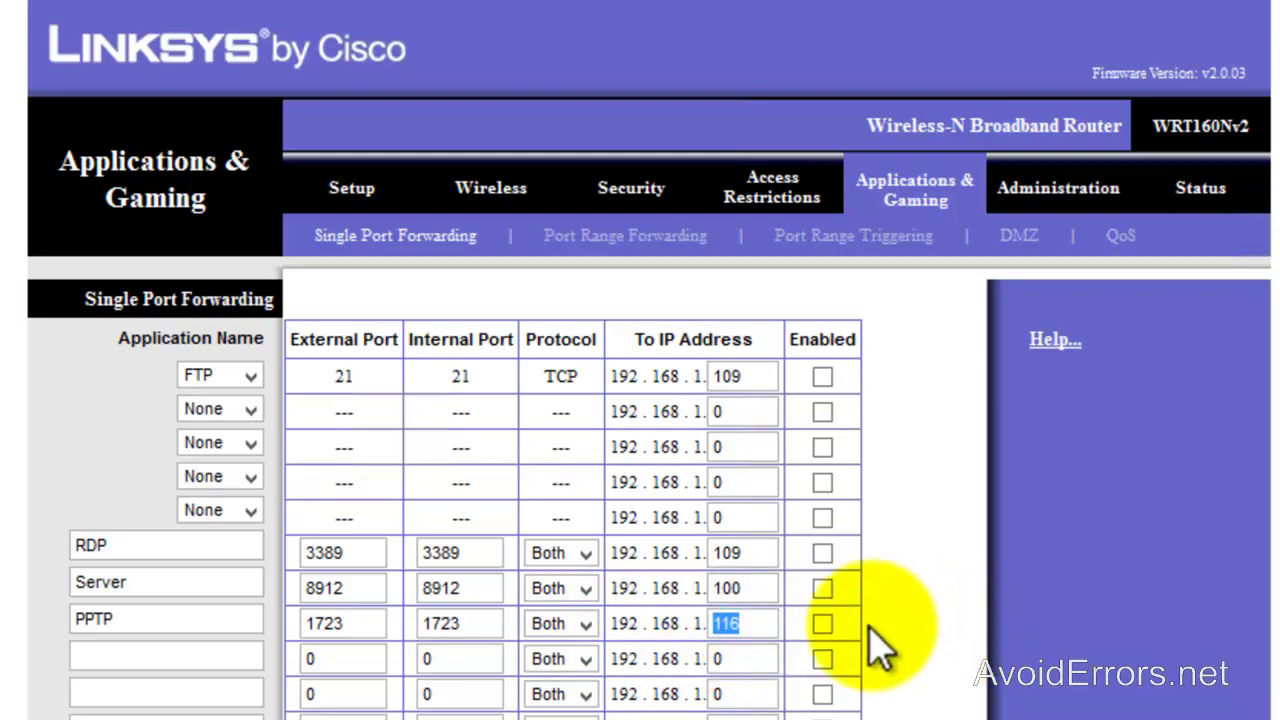
pyautogui.click(820, 622)
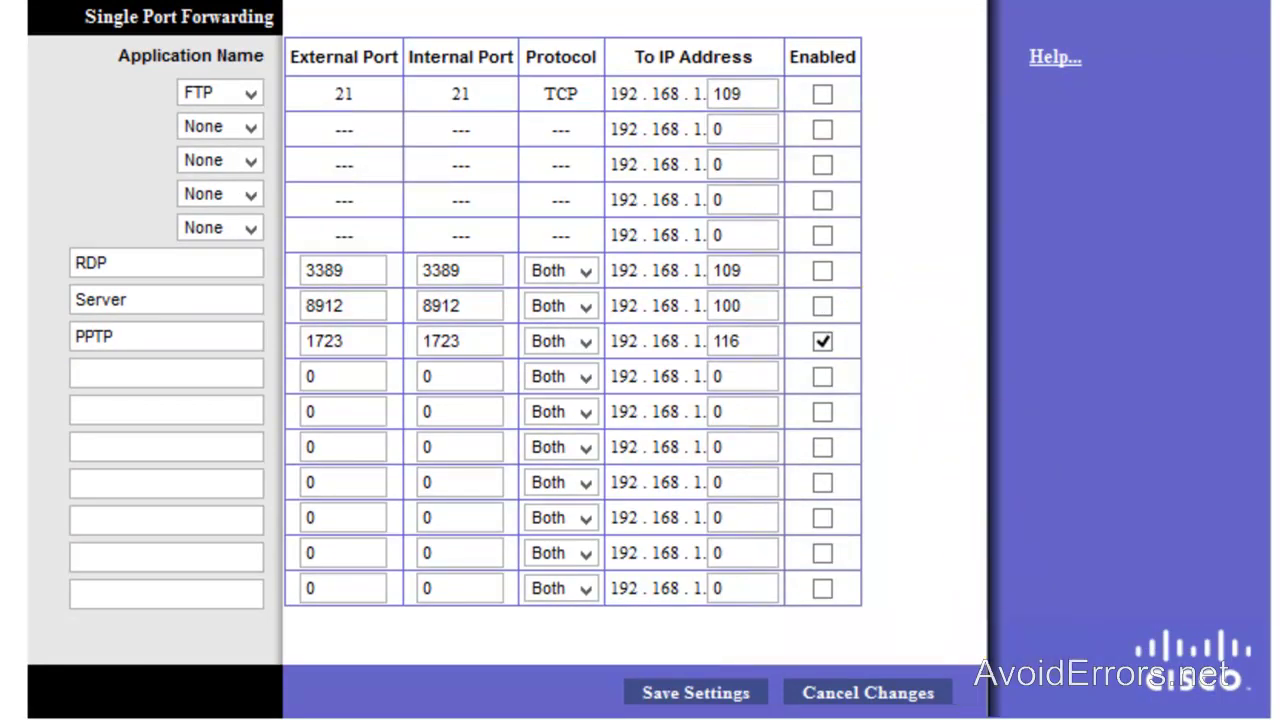
pyautogui.click(700, 693)
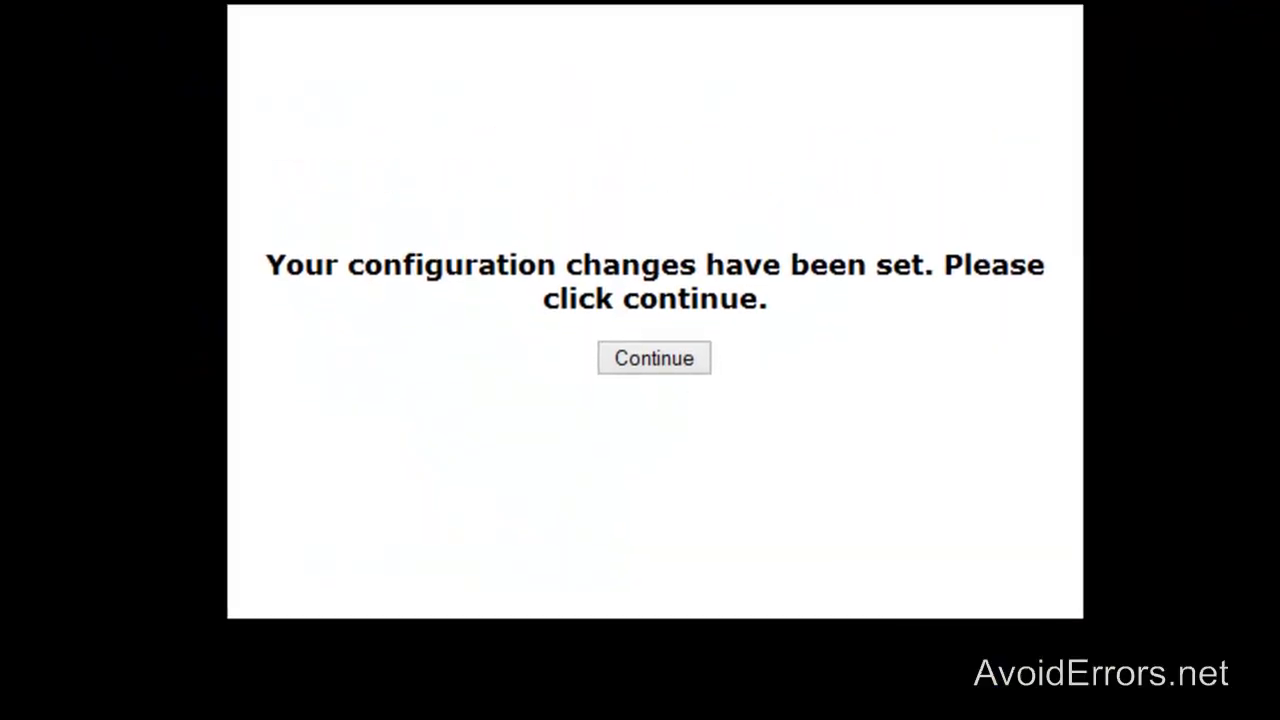
pyautogui.click(651, 362)
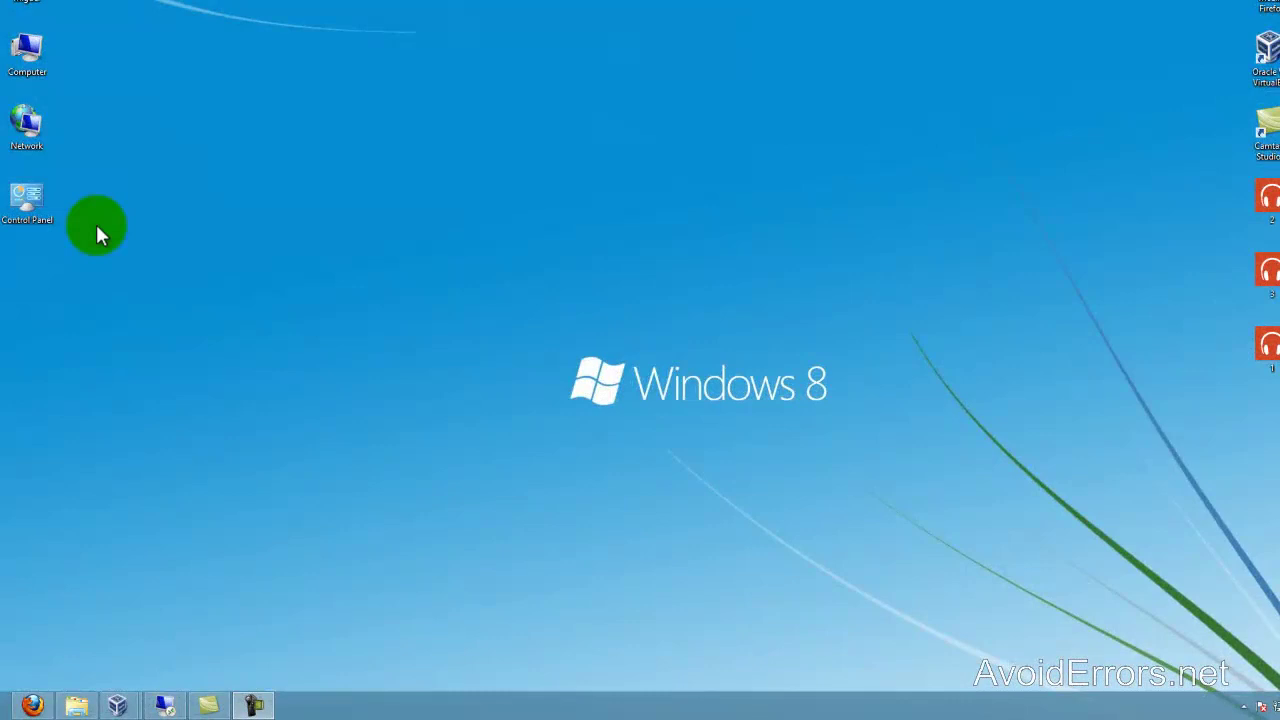
# From Control Panel's Network and Sharing Center, start a new 'Connect to a workplace' connection.
pyautogui.click(33, 208)
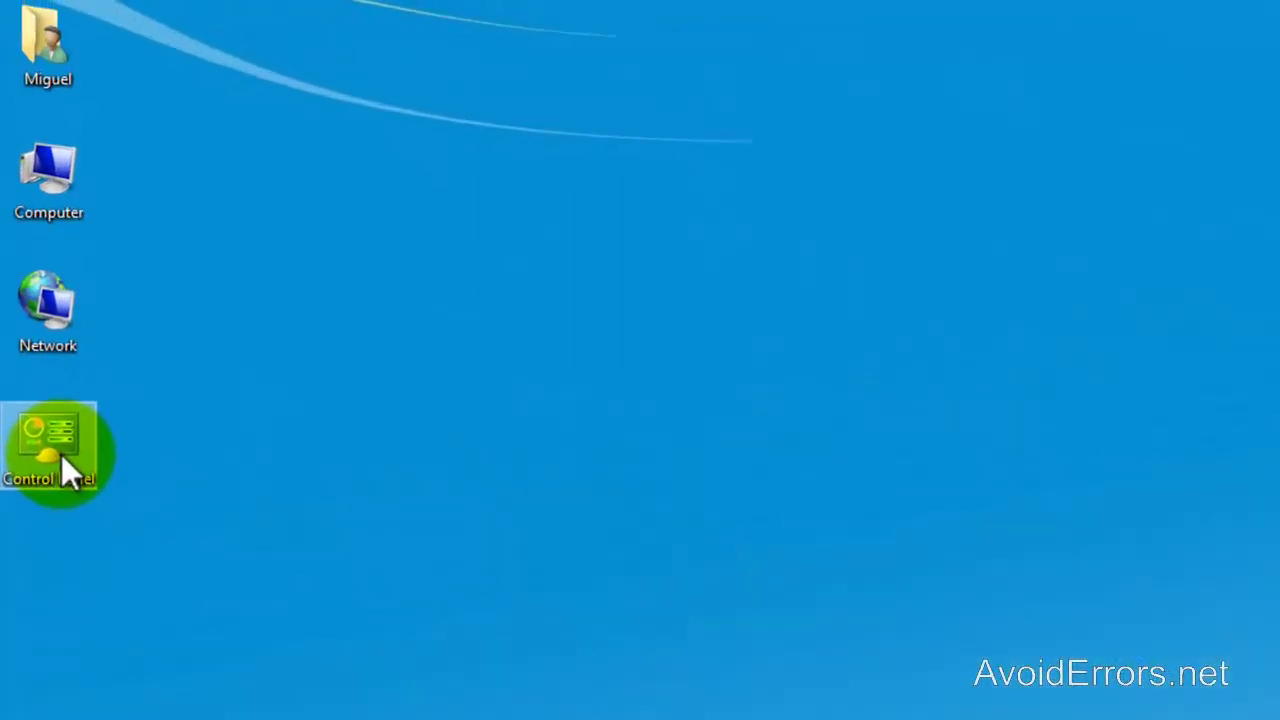
pyautogui.doubleClick(64, 483)
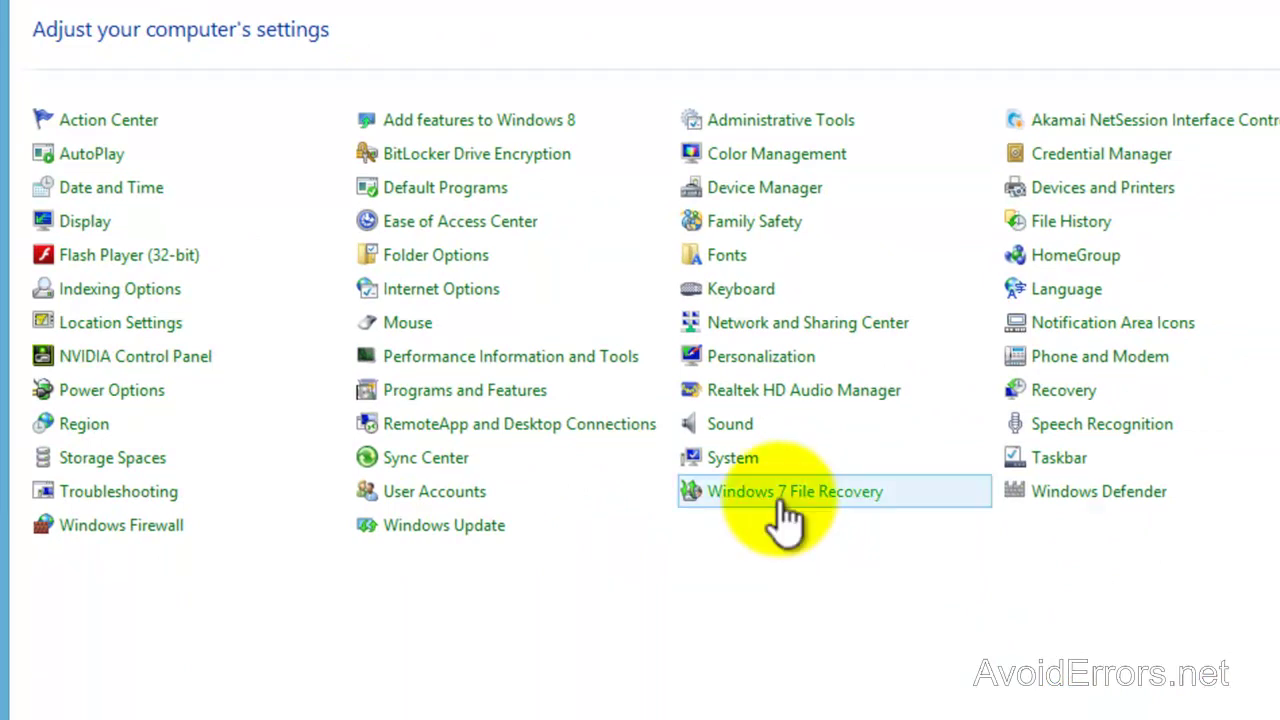
pyautogui.click(780, 333)
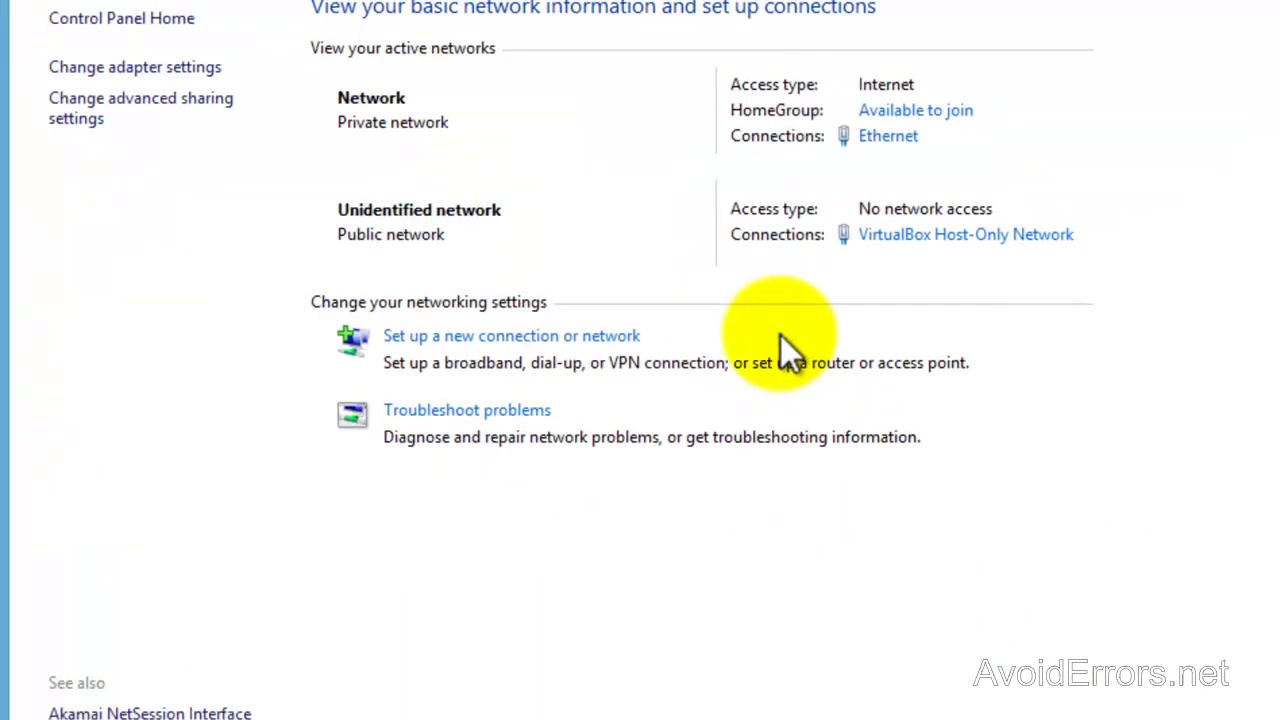
pyautogui.click(638, 356)
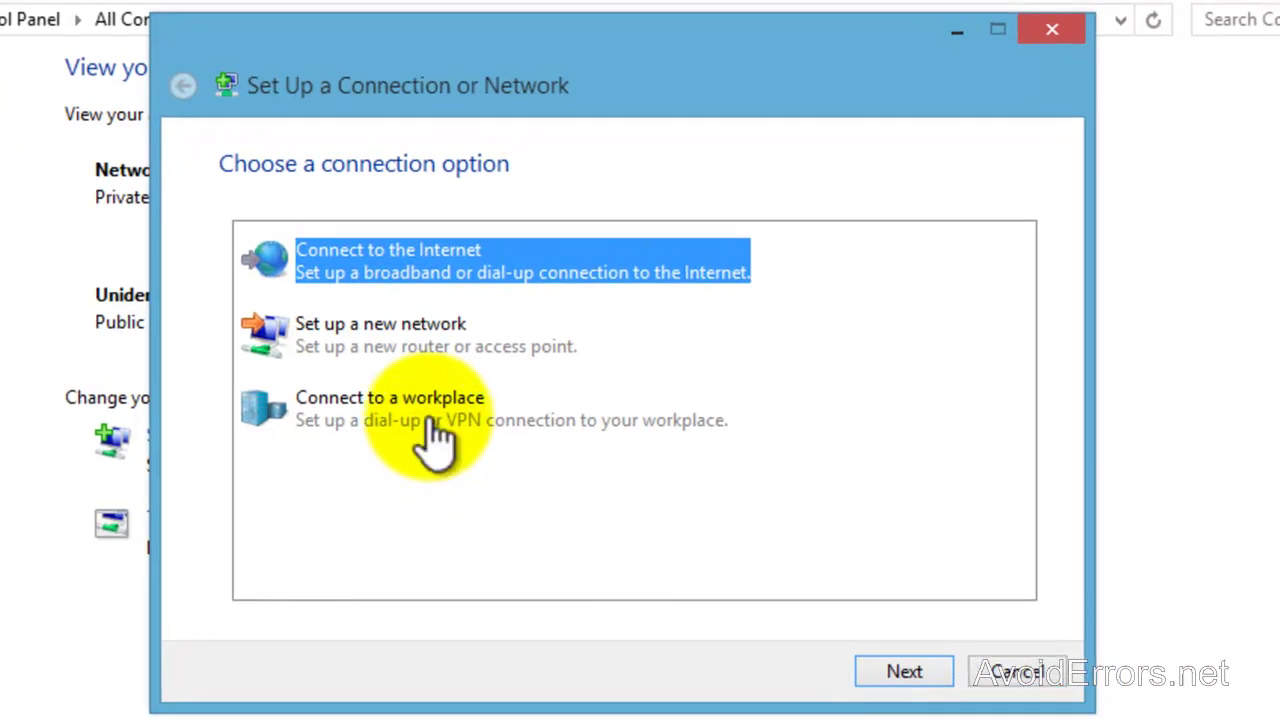
pyautogui.click(437, 440)
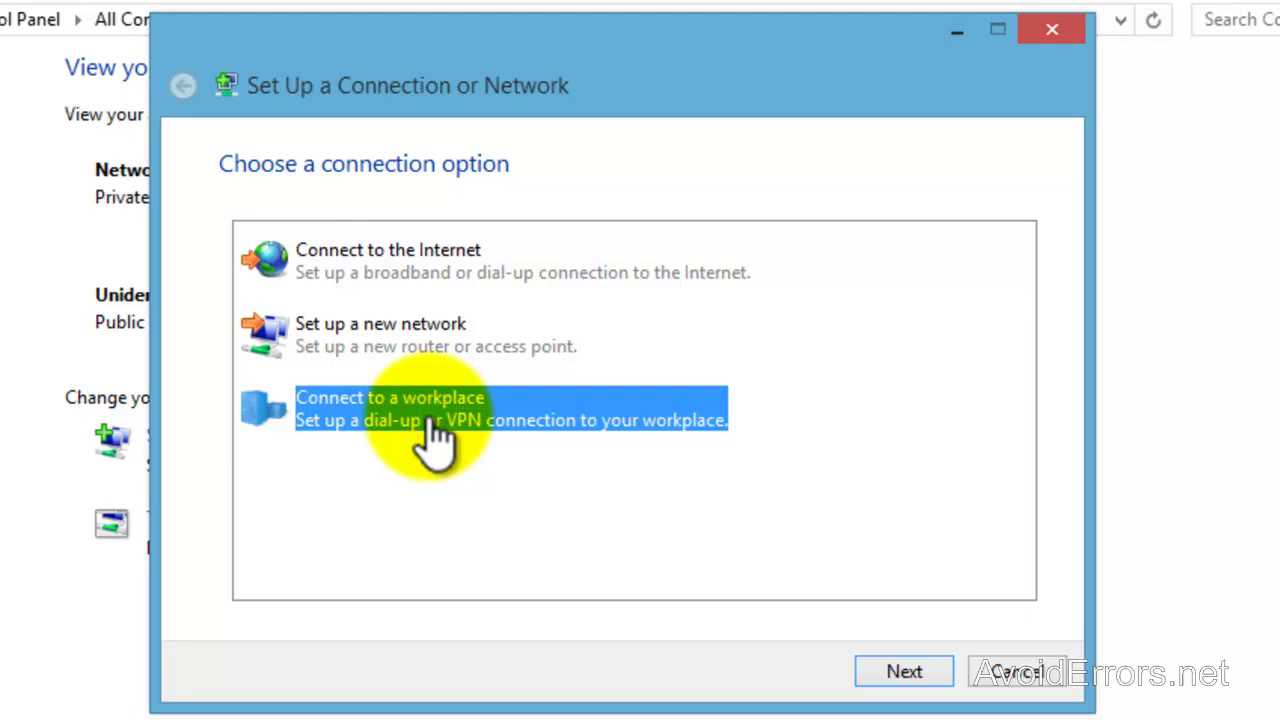
pyautogui.click(945, 670)
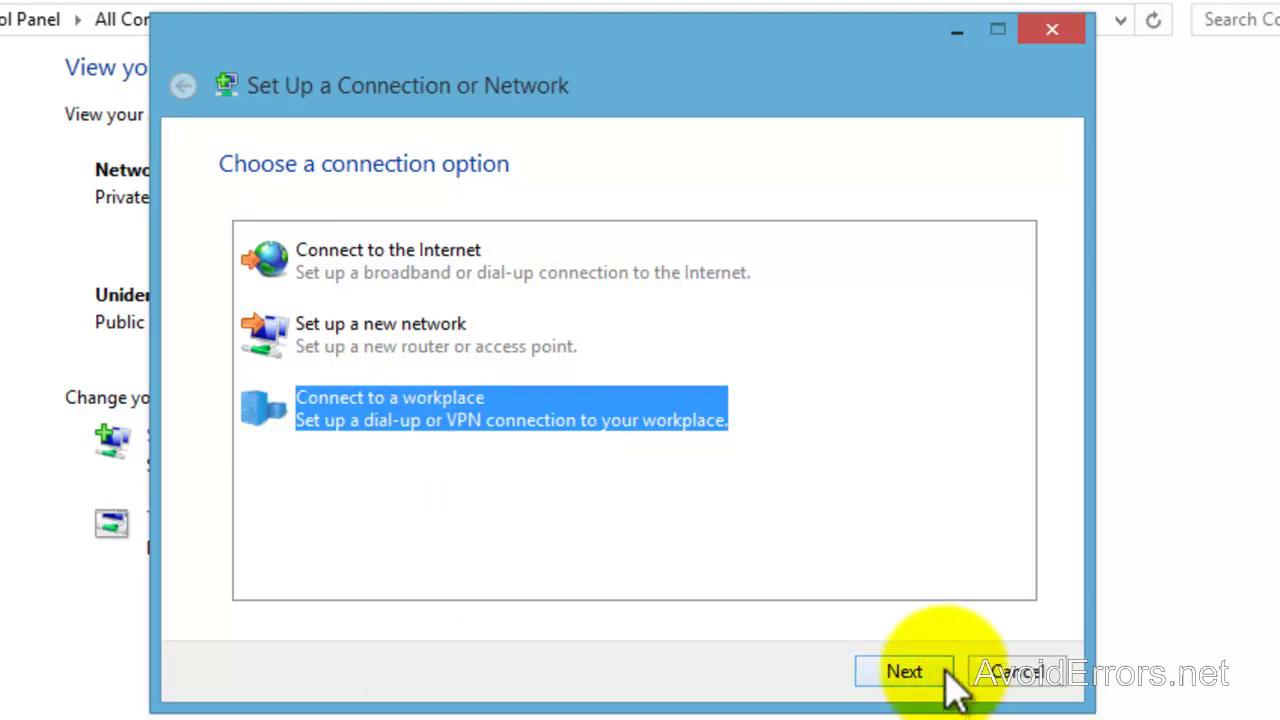
pyautogui.click(945, 670)
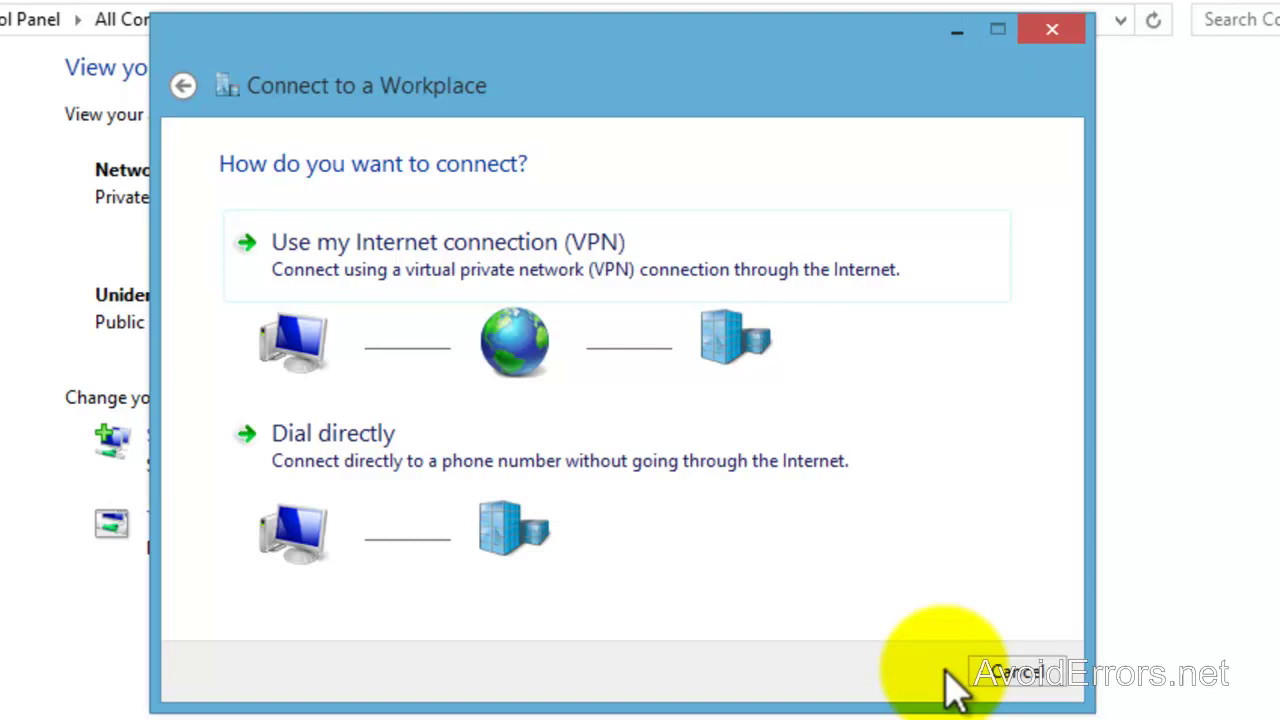
# Create a VPN connection over the Internet to address 192.168.1.116.
pyautogui.click(963, 293)
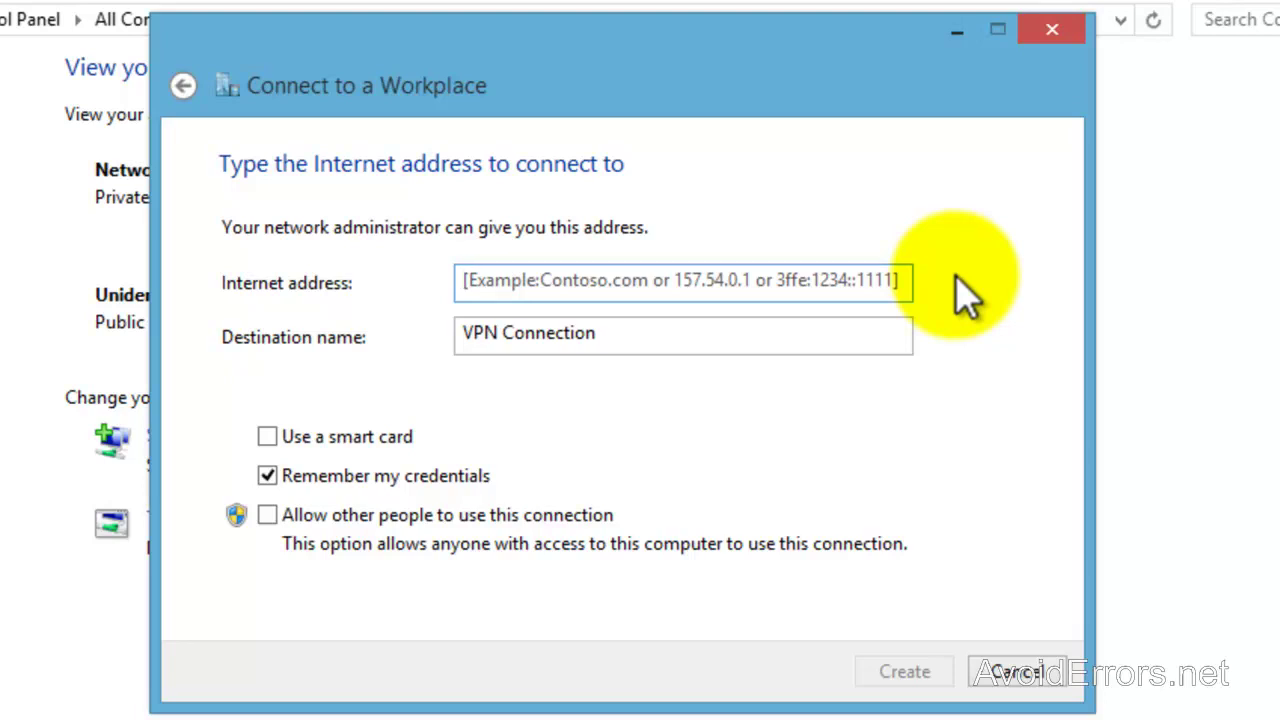
pyautogui.write('192')
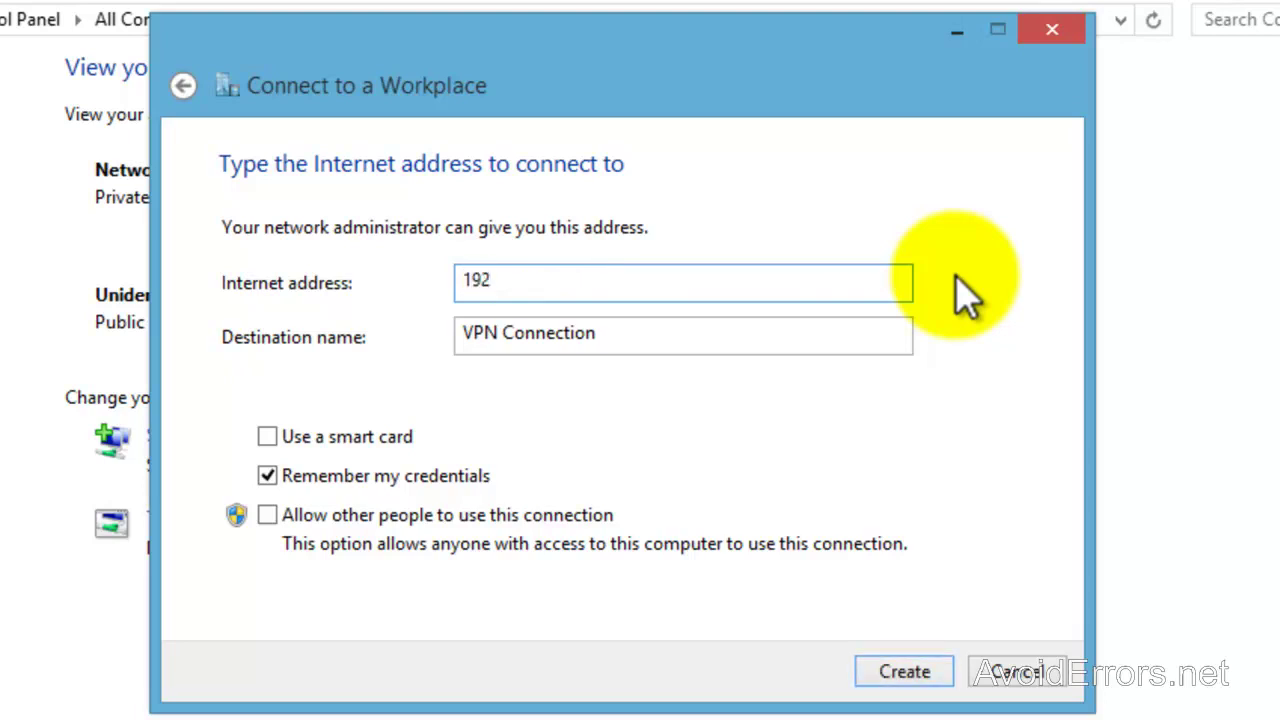
pyautogui.write('.168.1.116')
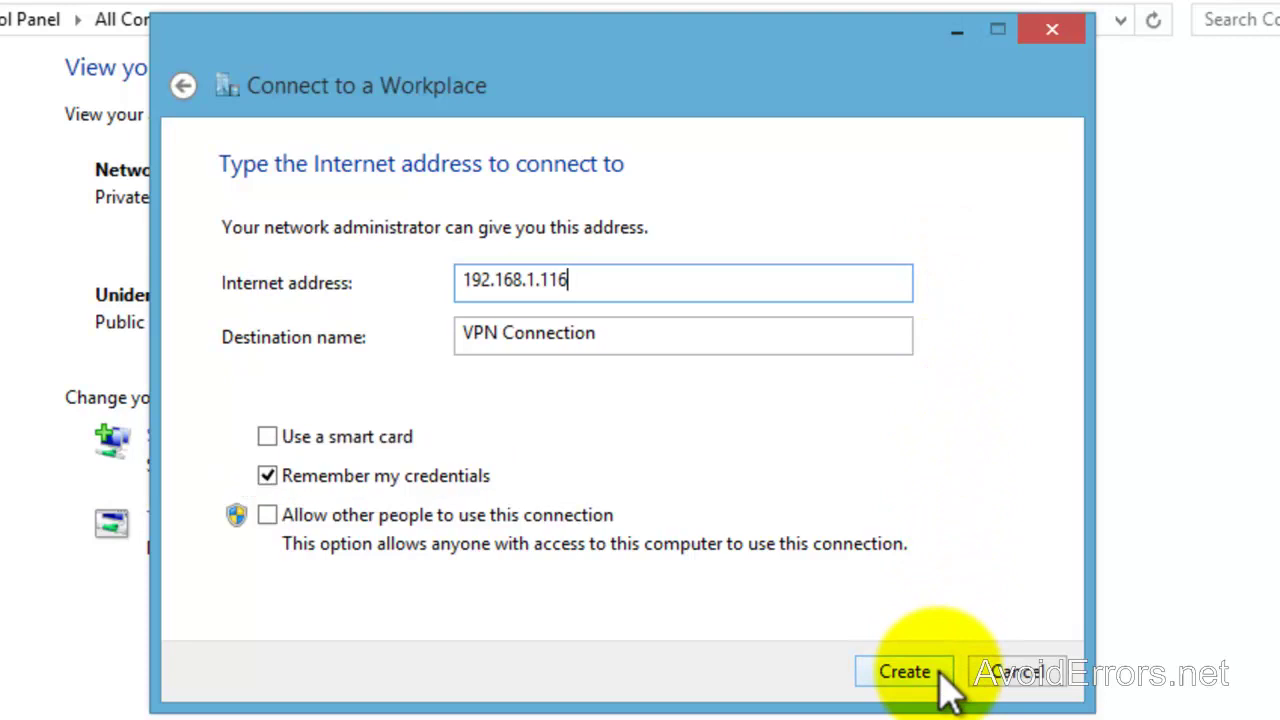
pyautogui.click(905, 672)
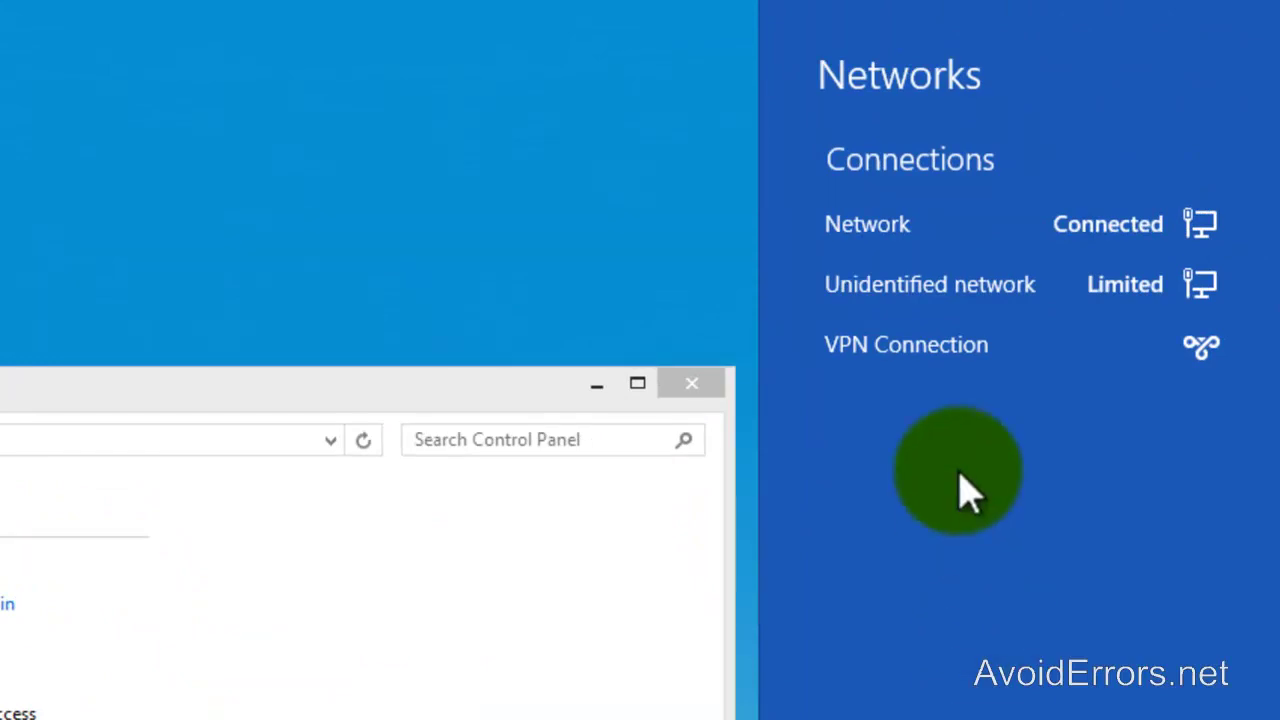
# Connect VPN Connection, signing in with the account's user name and password.
pyautogui.click(950, 362)
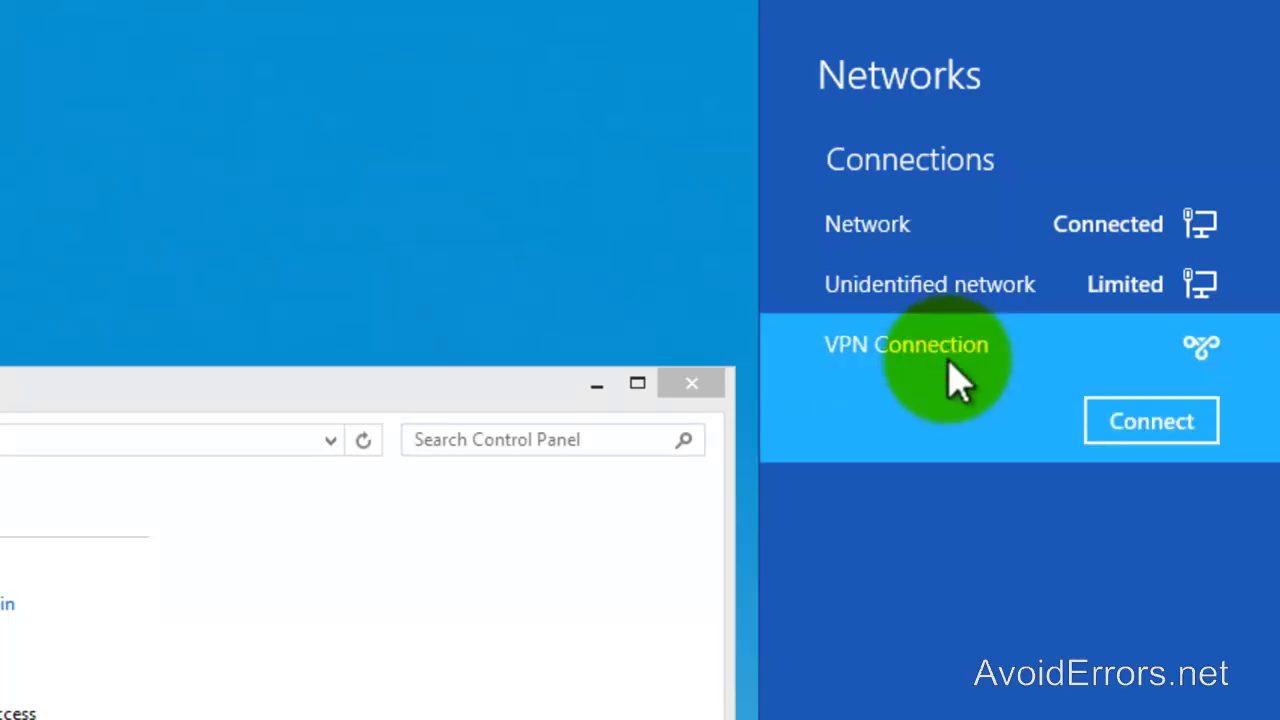
pyautogui.click(1107, 424)
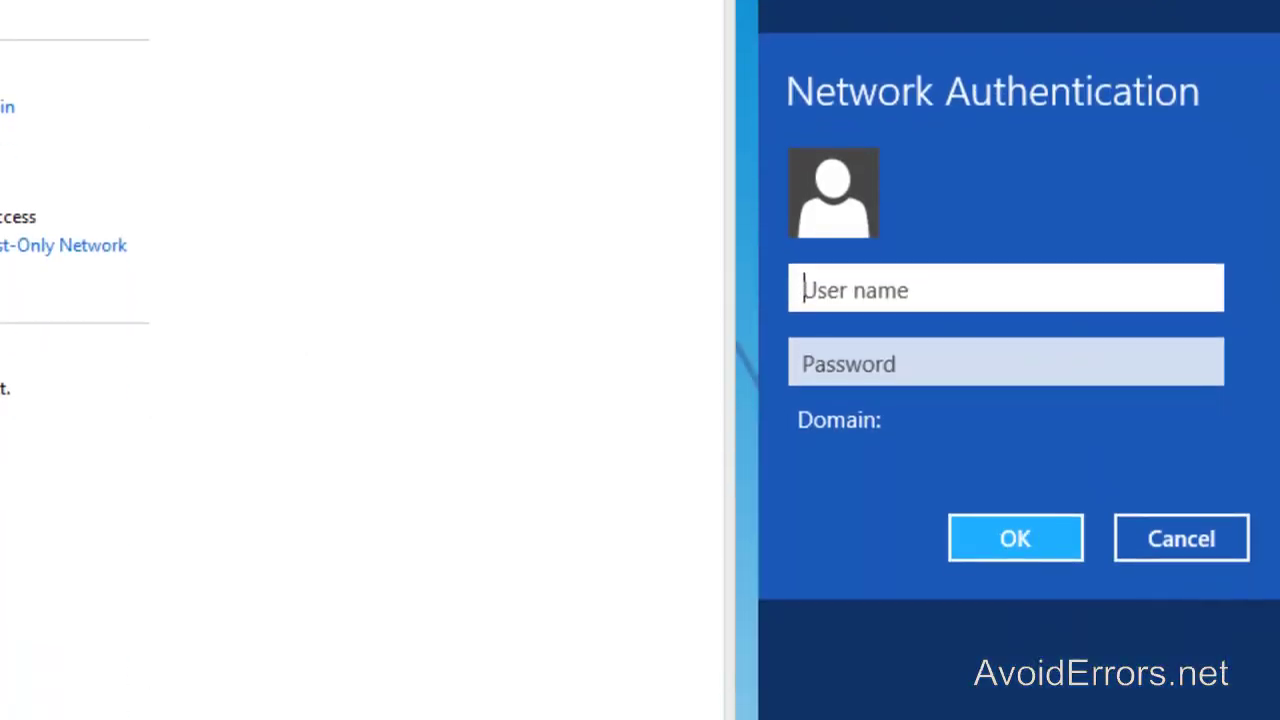
pyautogui.write('Miguel')
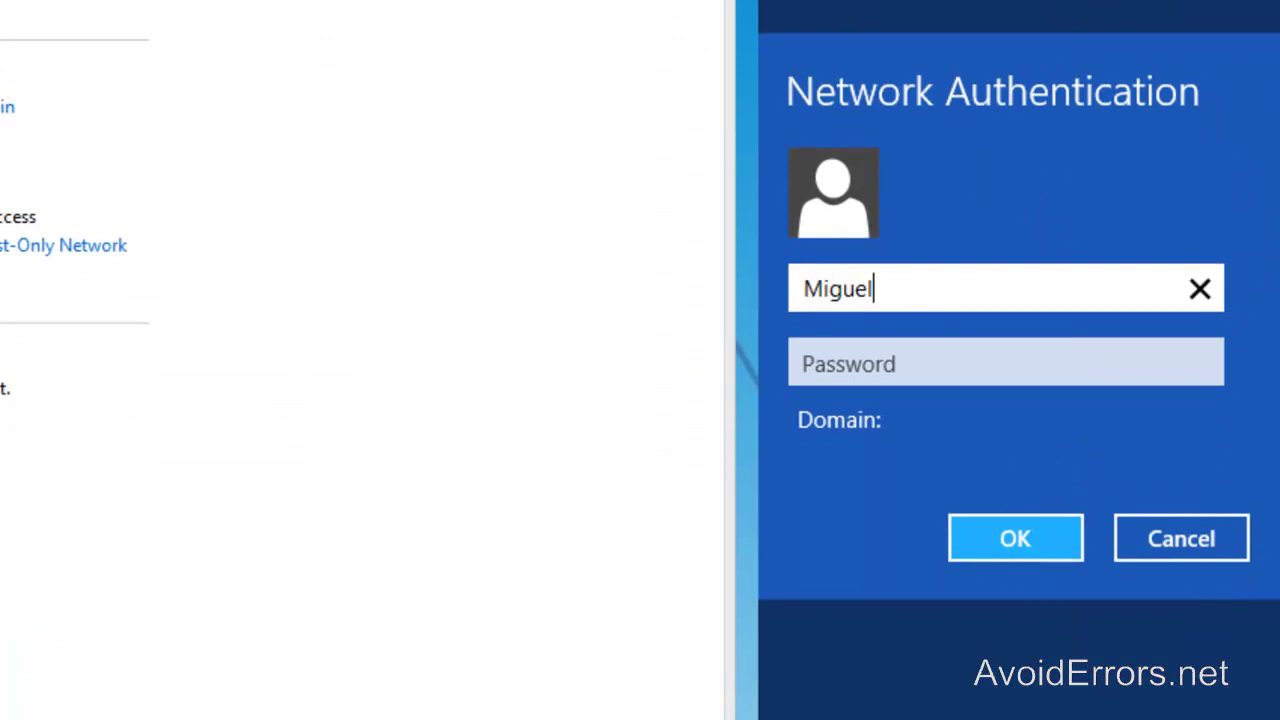
pyautogui.click(1005, 362)
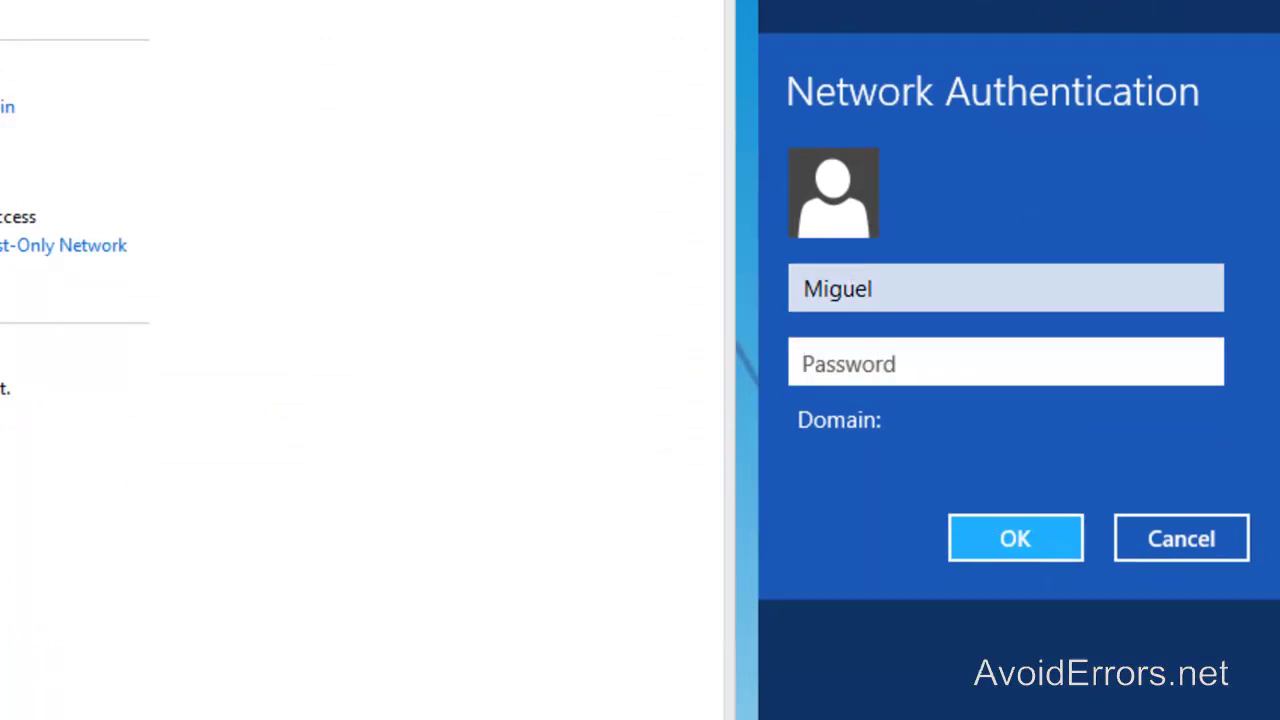
pyautogui.write('••••••••••')
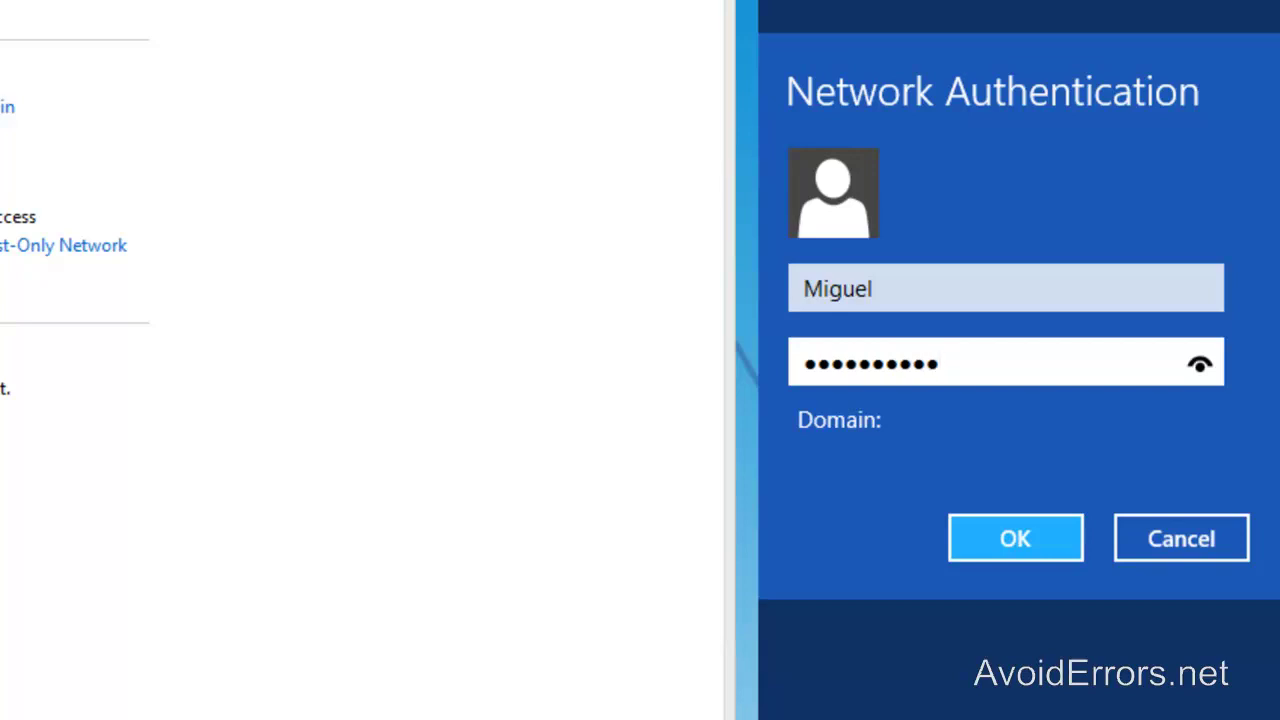
pyautogui.click(1063, 556)
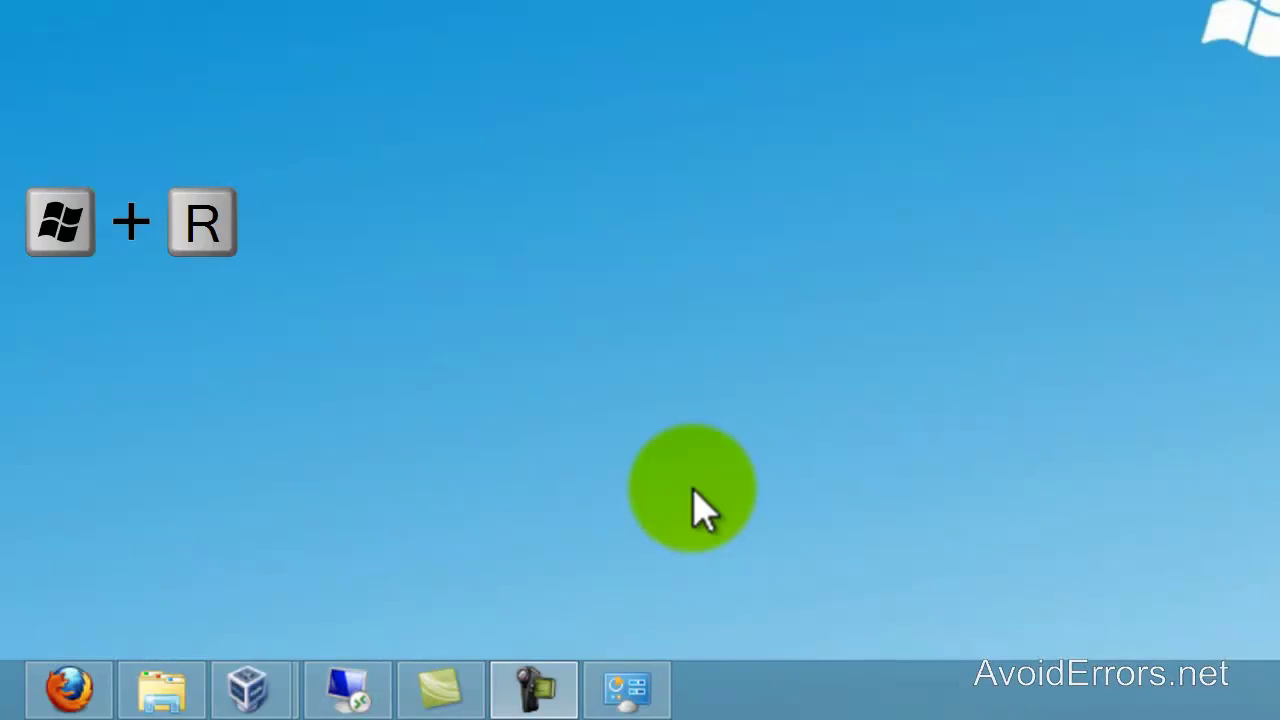
# Open the WINDOWS-8 computer's network shares via the \\WINDOWS-8 path in Run.
pyautogui.press('super+r')
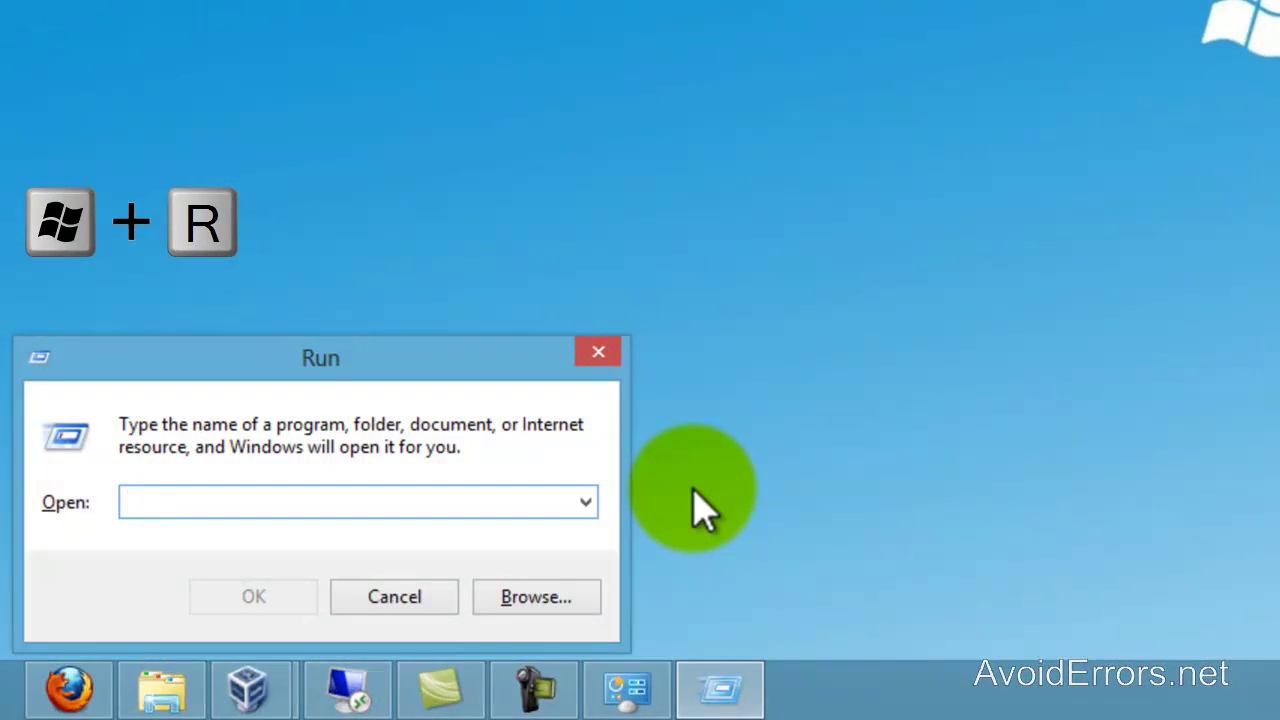
pyautogui.write('\\\\')
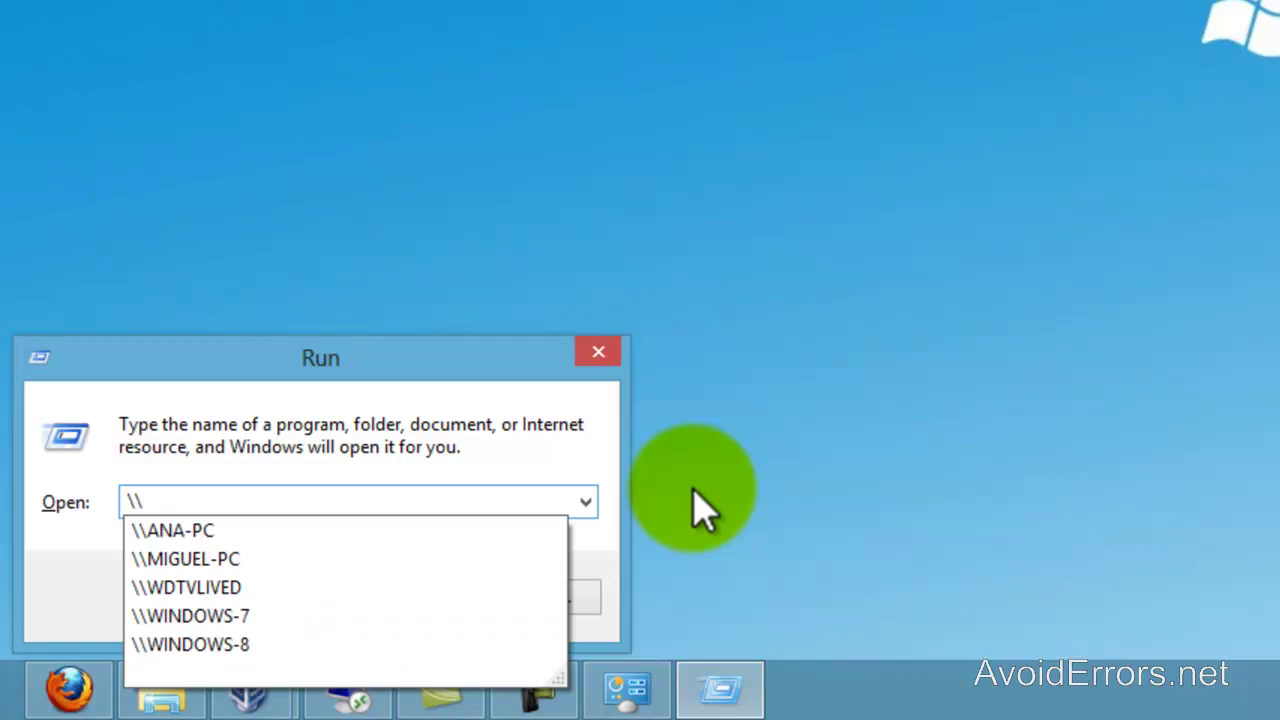
pyautogui.click(276, 644)
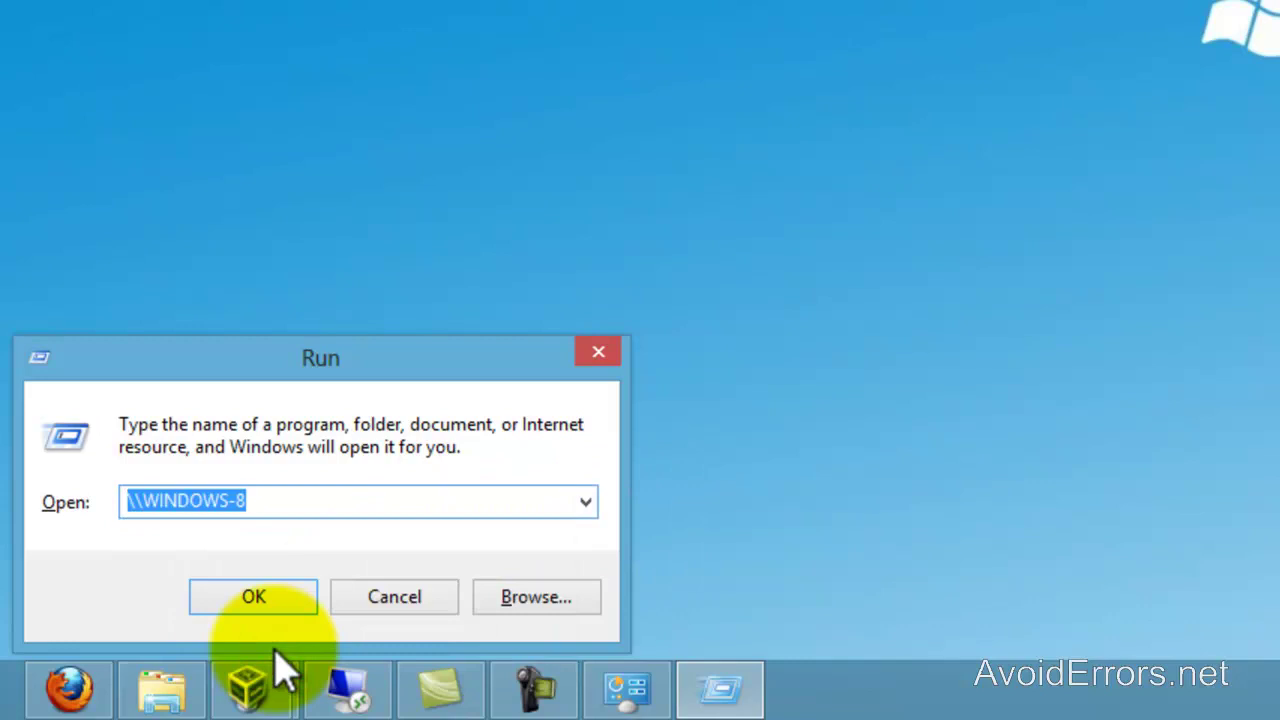
pyautogui.click(252, 605)
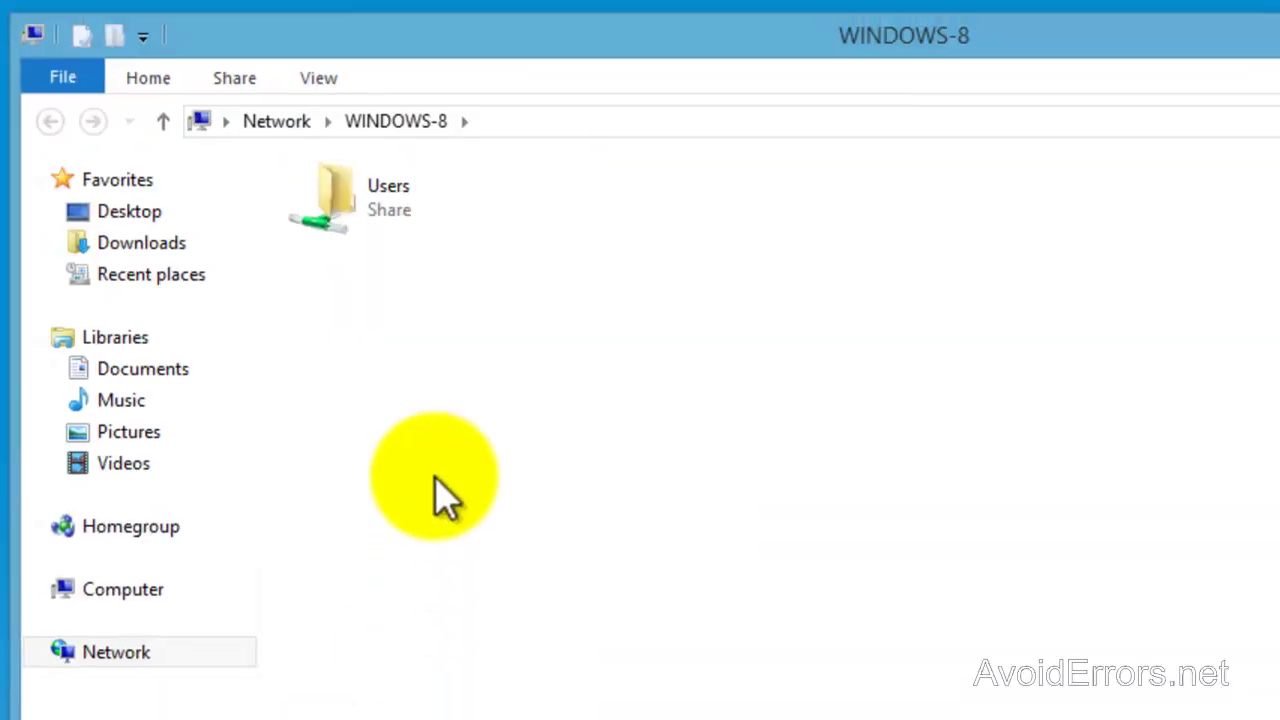
# Open the Users share, then the user's personal profile folder inside it.
pyautogui.click(381, 216)
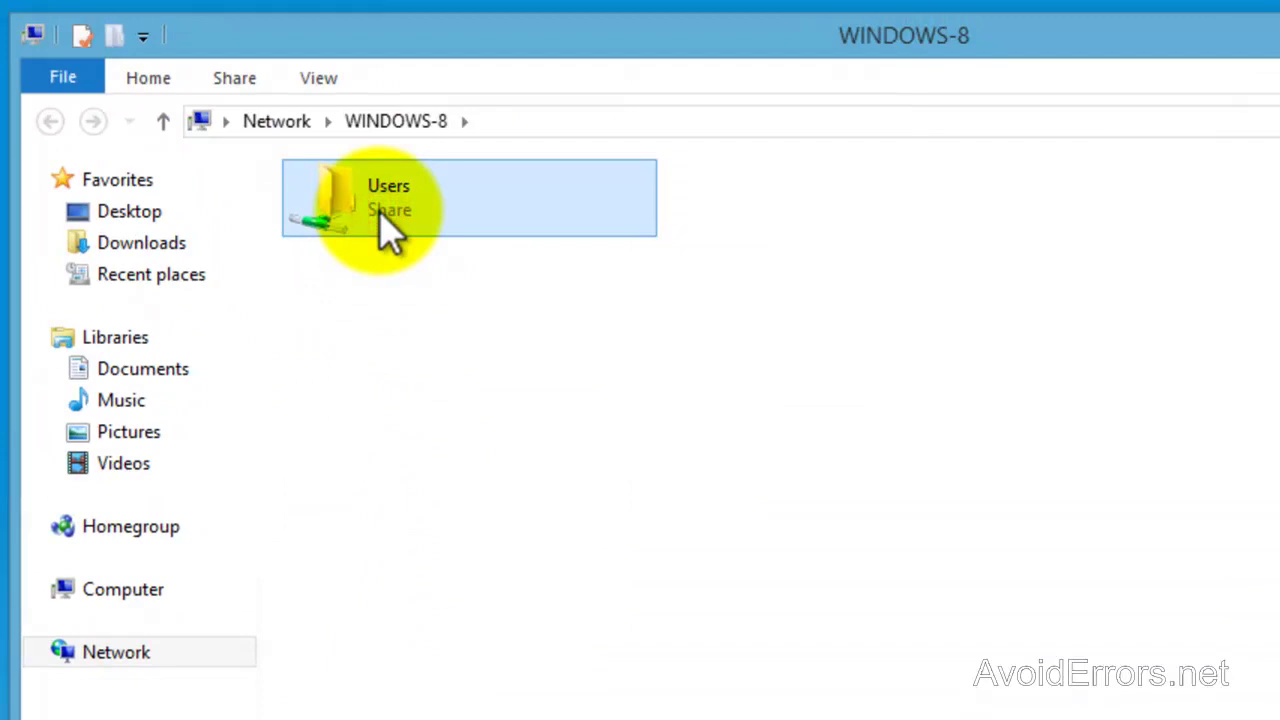
pyautogui.doubleClick(381, 214)
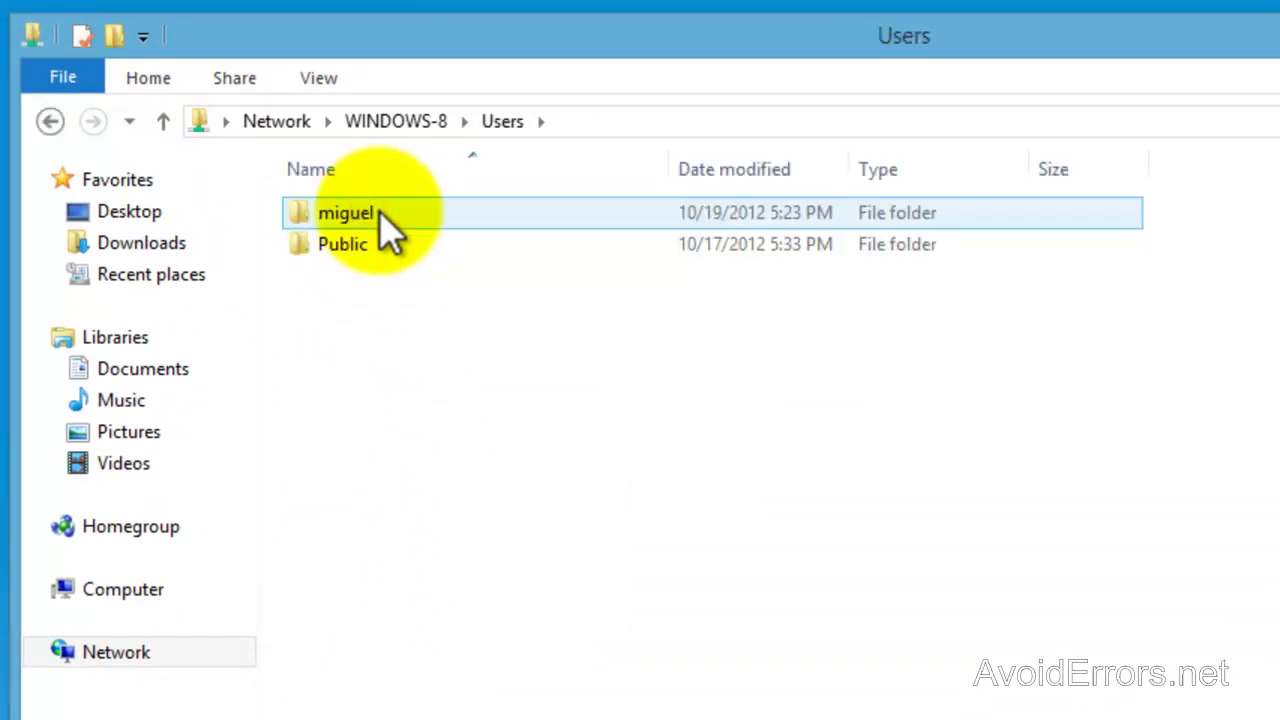
pyautogui.doubleClick(403, 222)
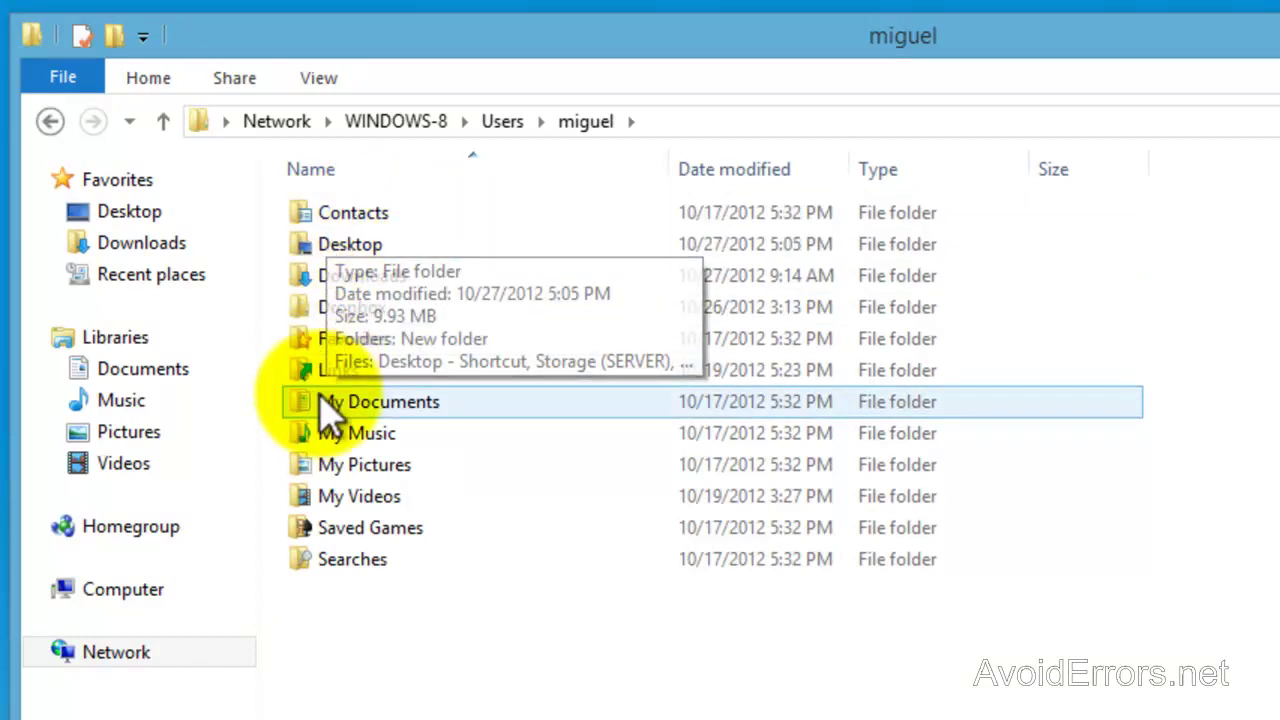